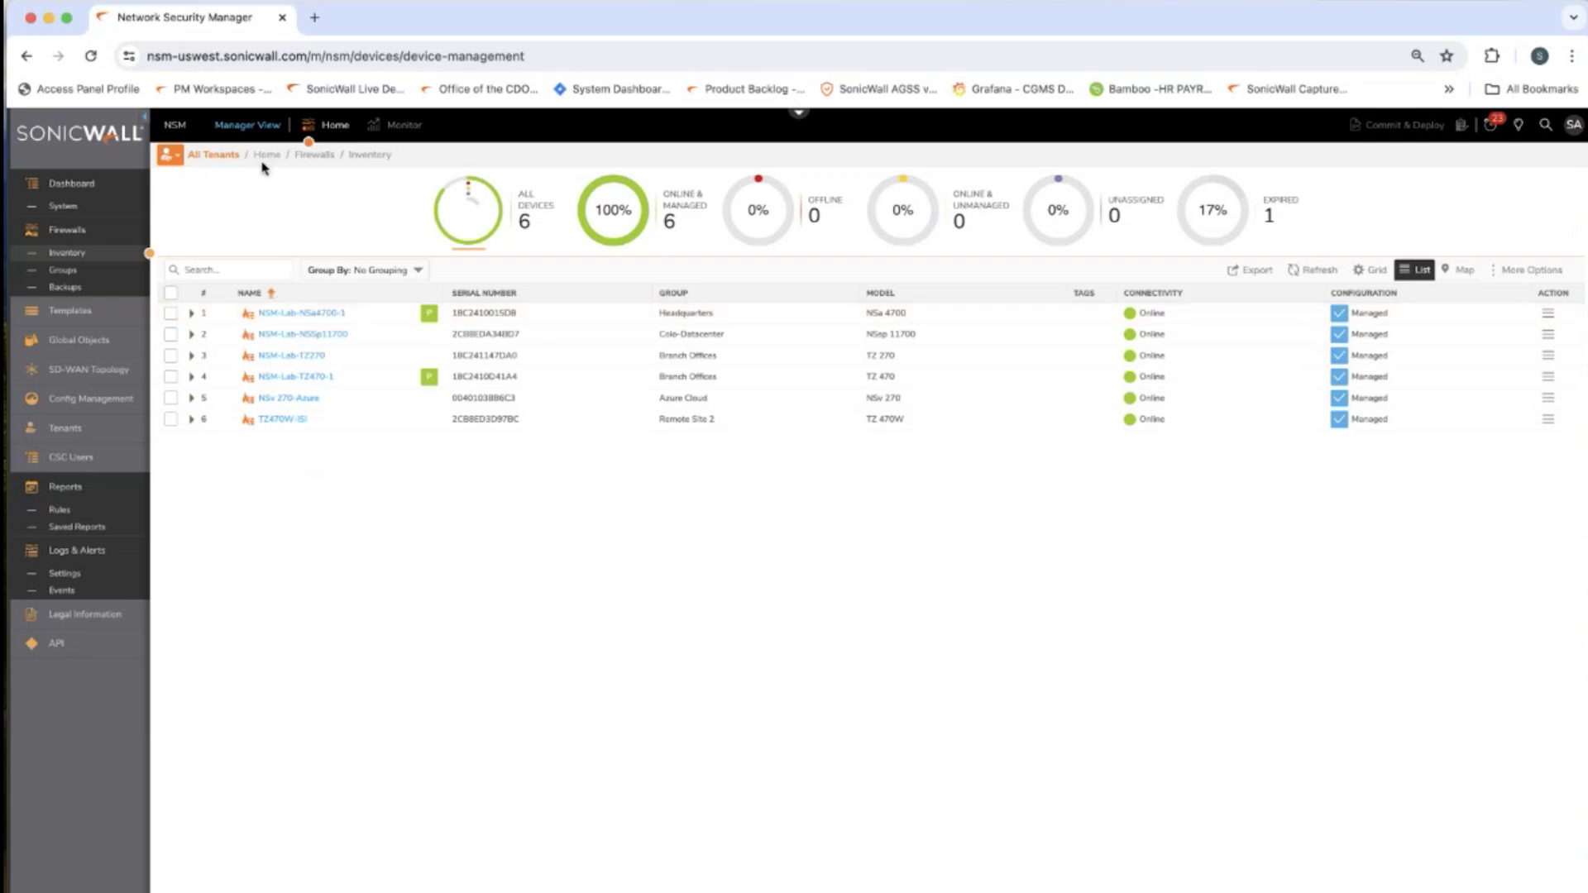
Switch to the MSP Customer1 tenant and examine the Zero Touch details of the NSM-Lab-NSa4700-1 firewall
{"action": "left_click", "coordinate": [224, 157]}
{"action": "left_click", "coordinate": [220, 258]}
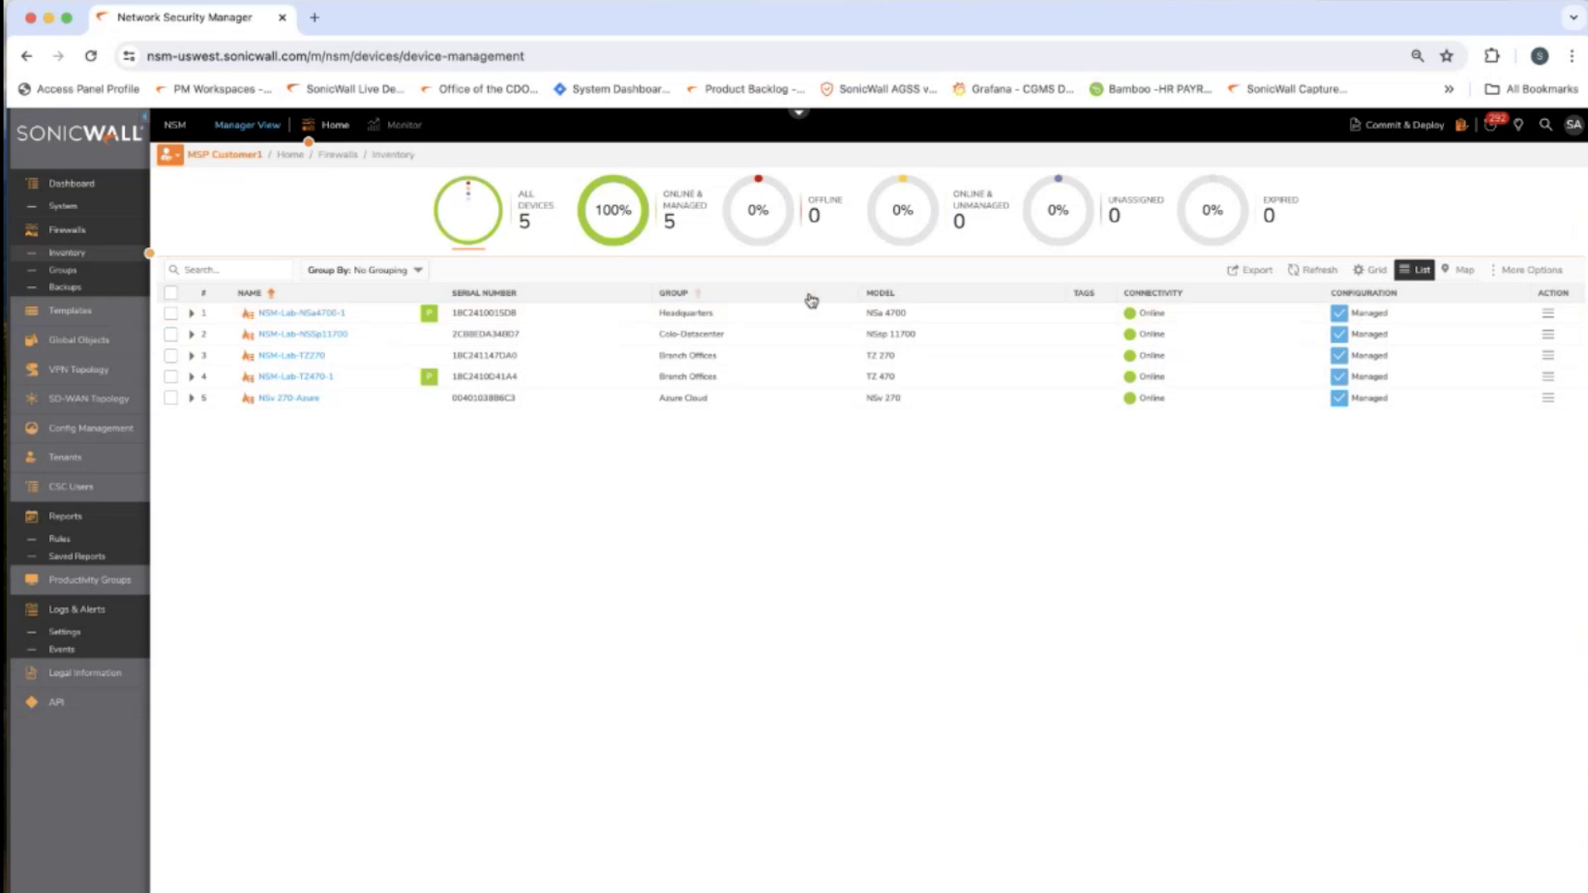
{"action": "left_click", "coordinate": [191, 314]}
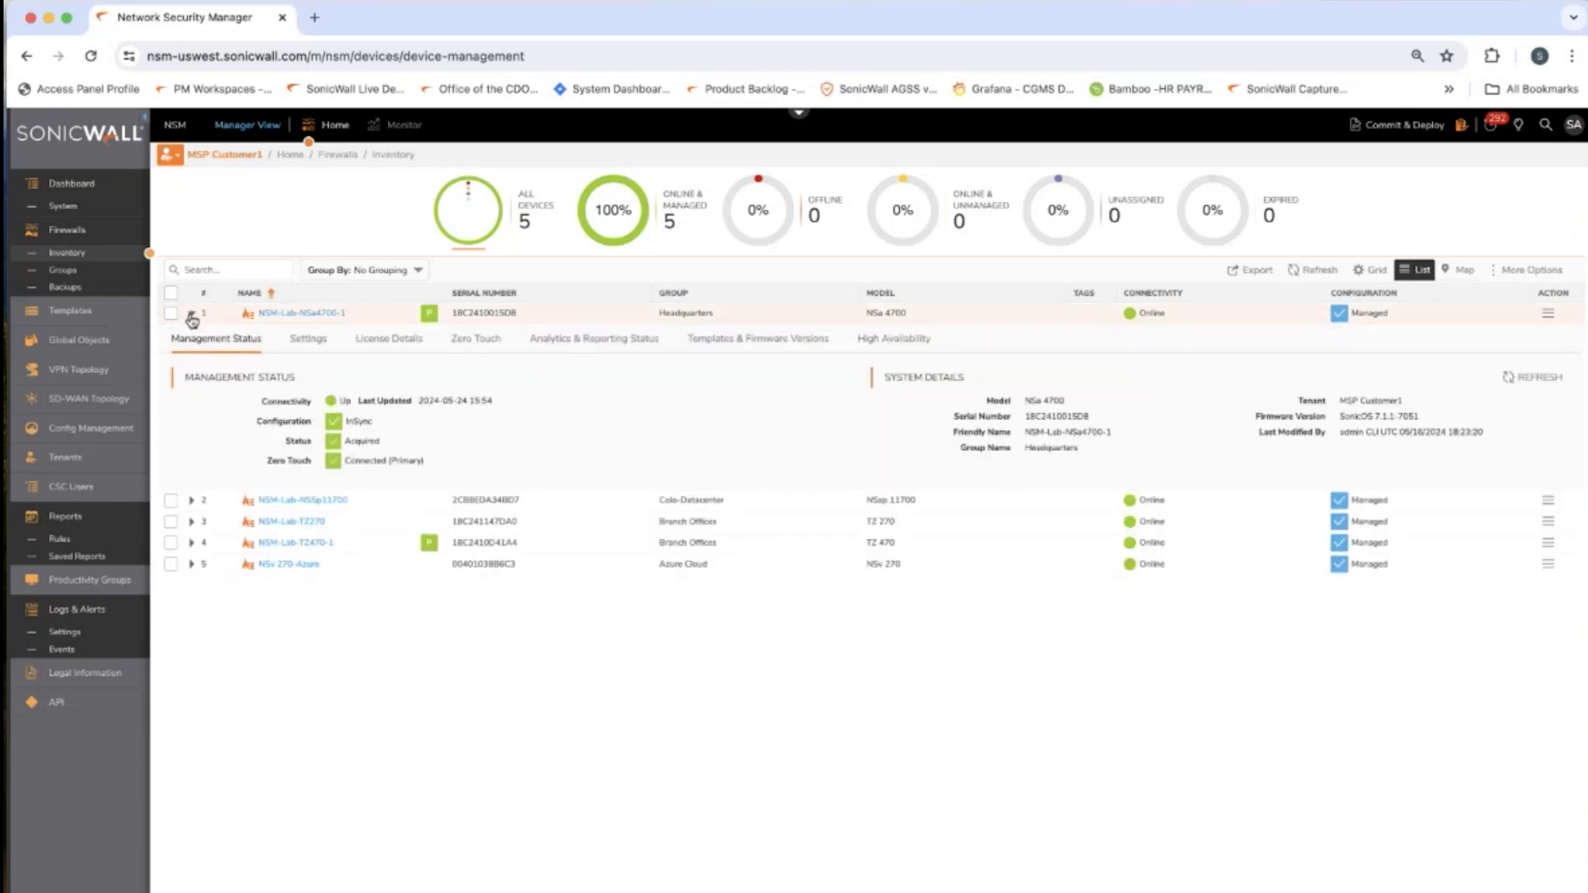
{"action": "left_click", "coordinate": [488, 346]}
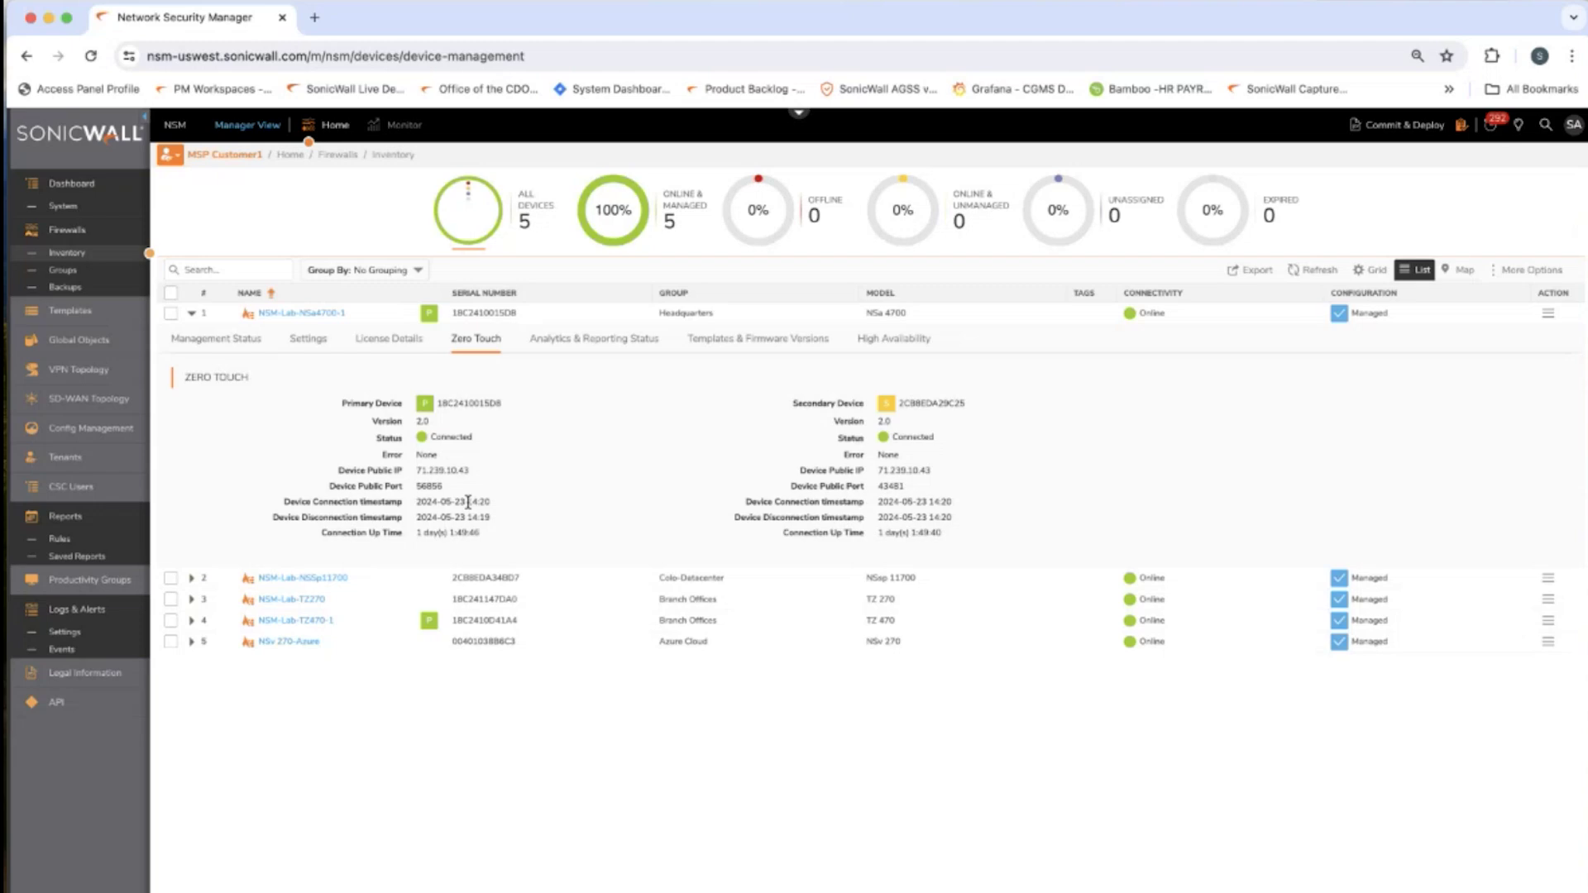
{"action": "left_click", "coordinate": [191, 313]}
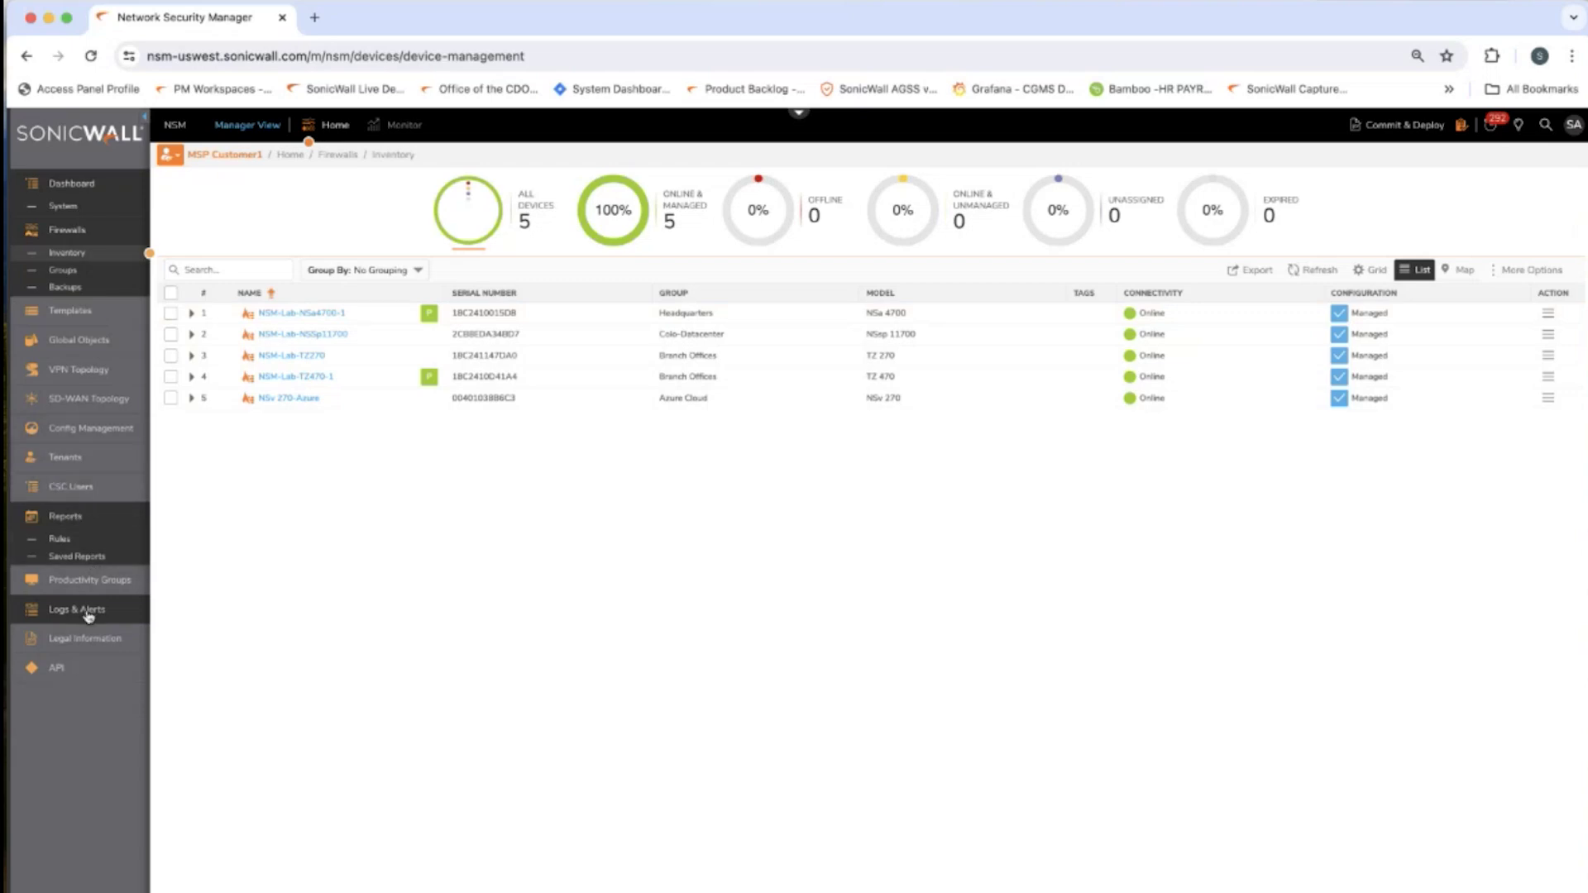
View the event alert settings for MSP Customer1 and for All Tenants, with every event category expanded
{"action": "left_click", "coordinate": [66, 633]}
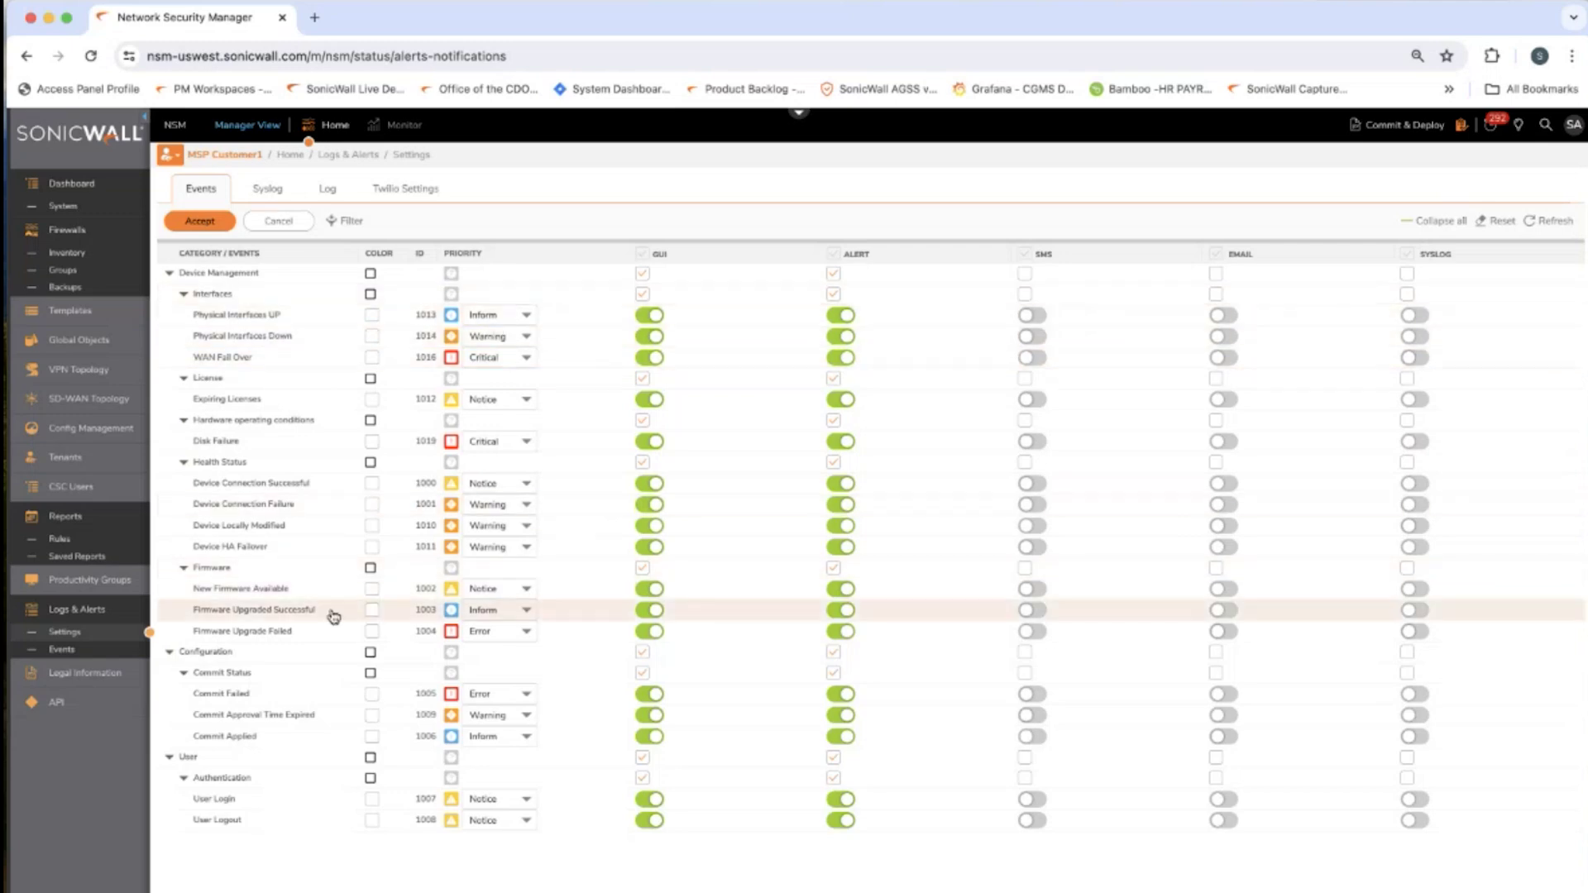
{"action": "left_click", "coordinate": [239, 157]}
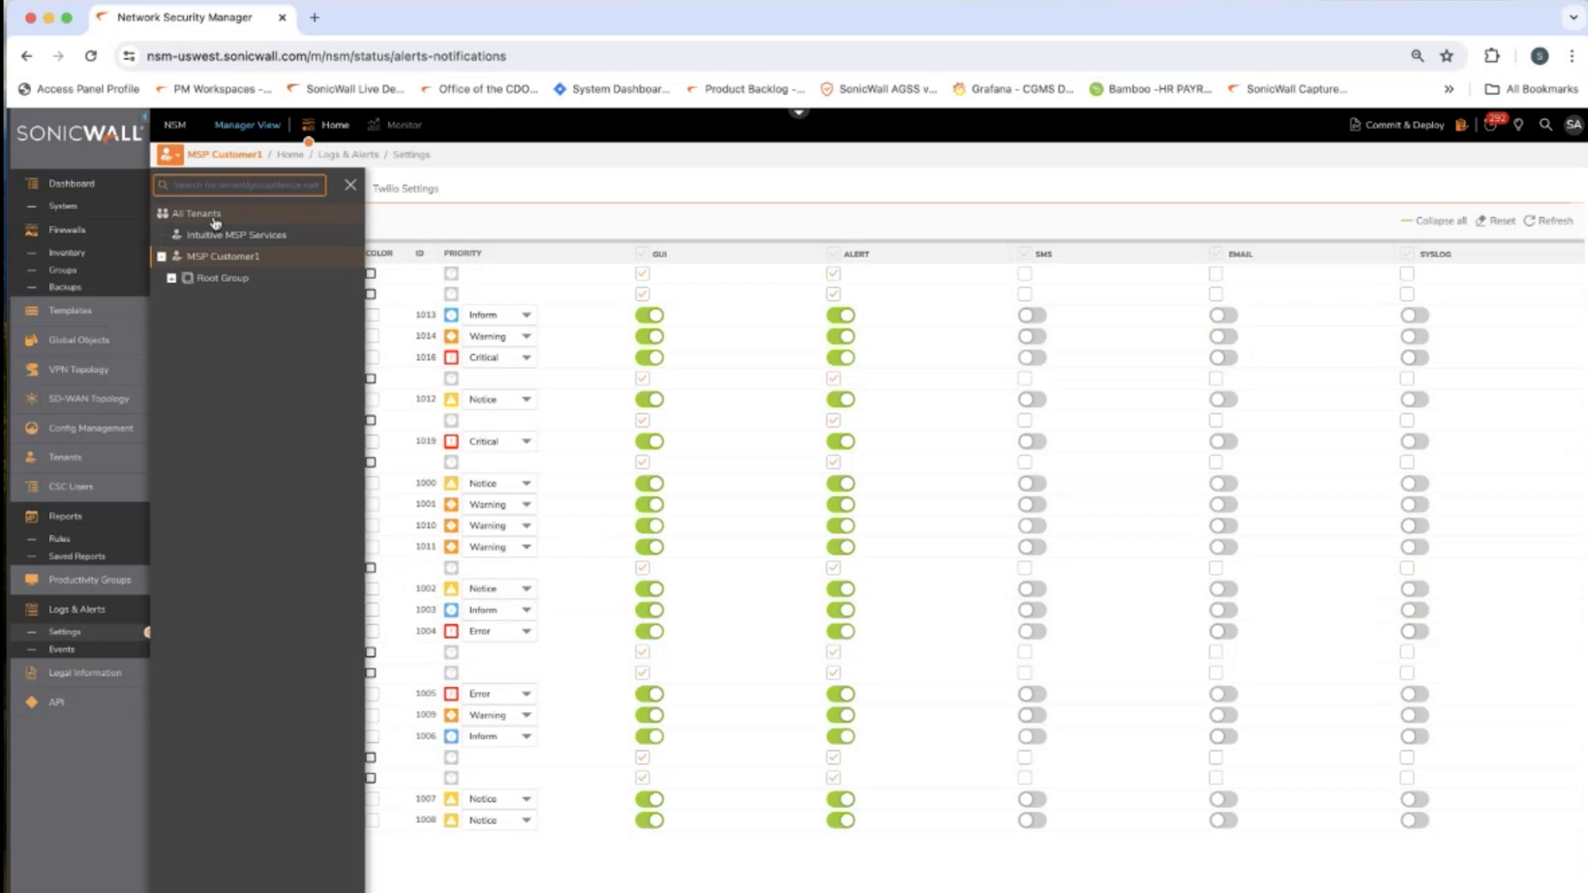
{"action": "left_click", "coordinate": [214, 218]}
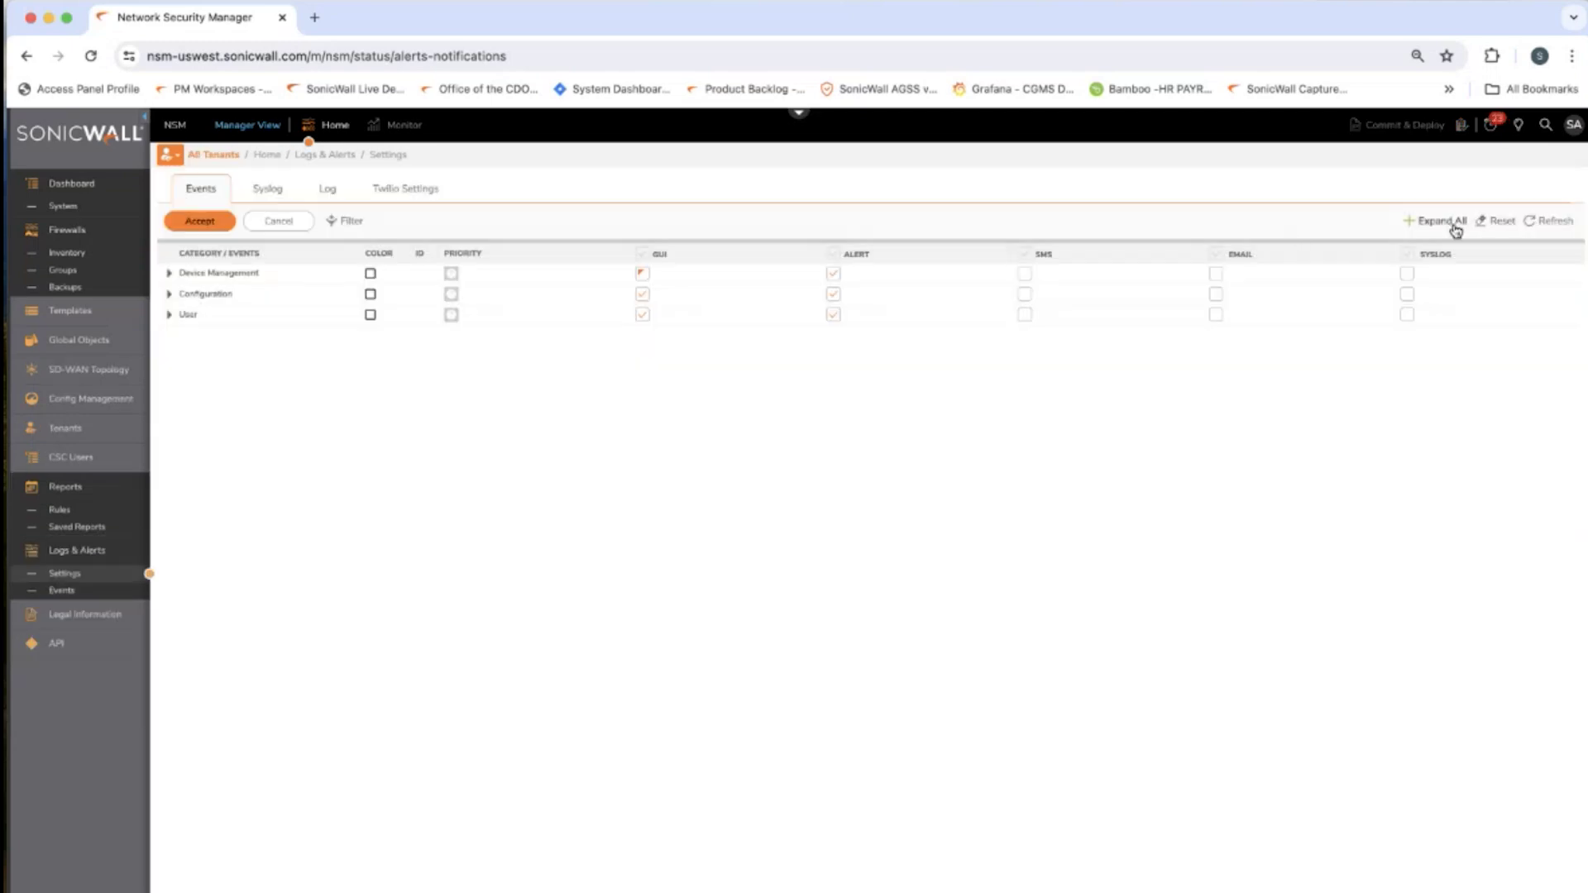
{"action": "left_click", "coordinate": [1424, 227]}
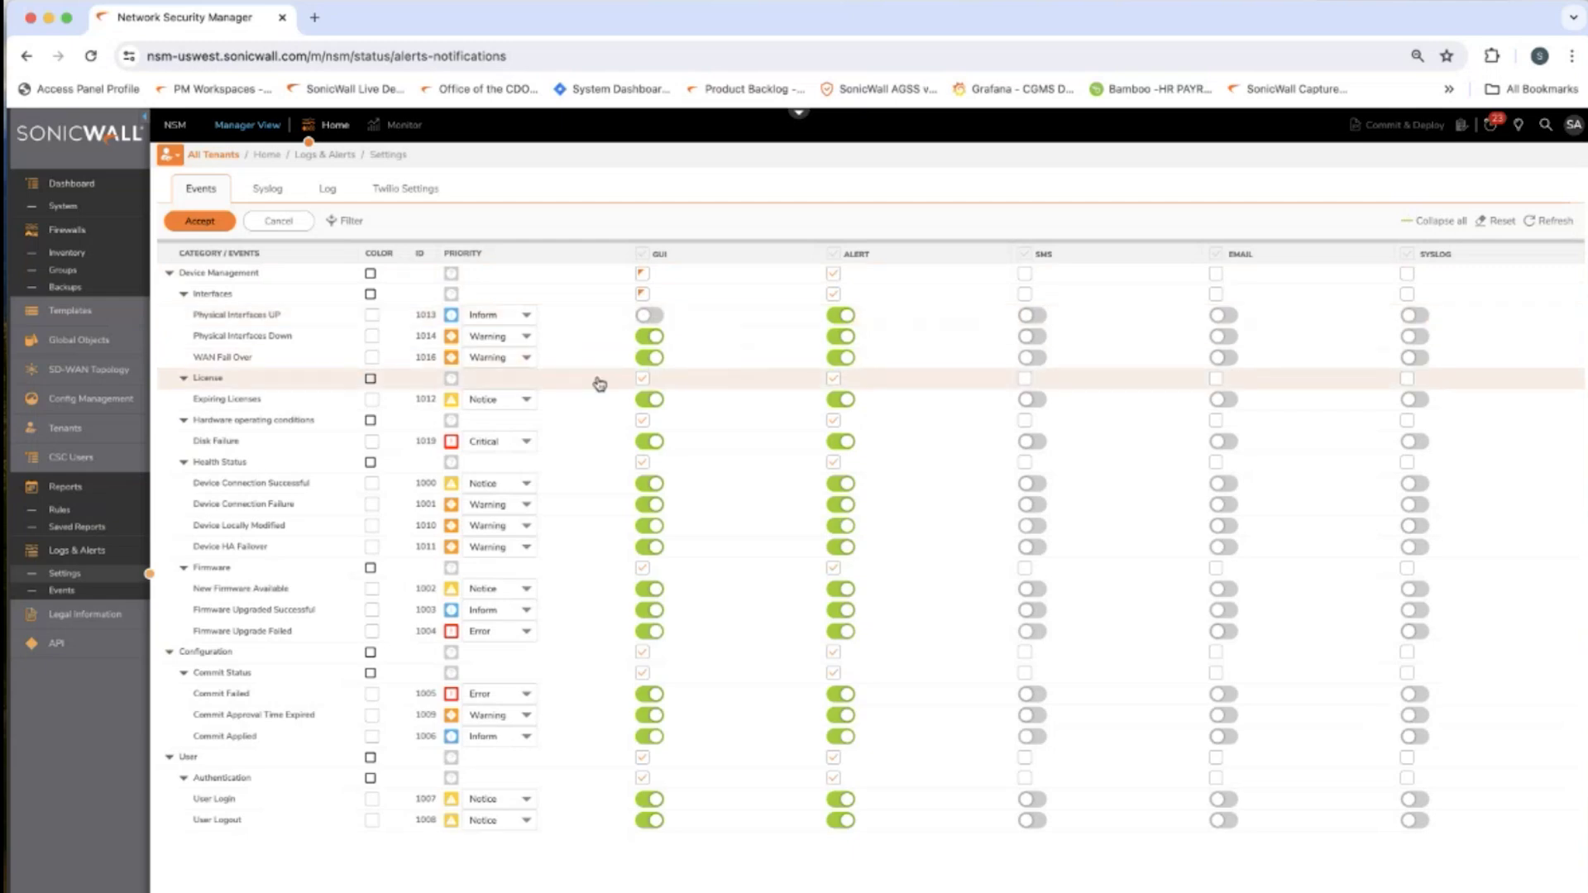
Return the alert settings to the MSP Customer1 tenant and examine its Notification Center alerts
{"action": "left_click", "coordinate": [169, 155]}
{"action": "left_click", "coordinate": [208, 258]}
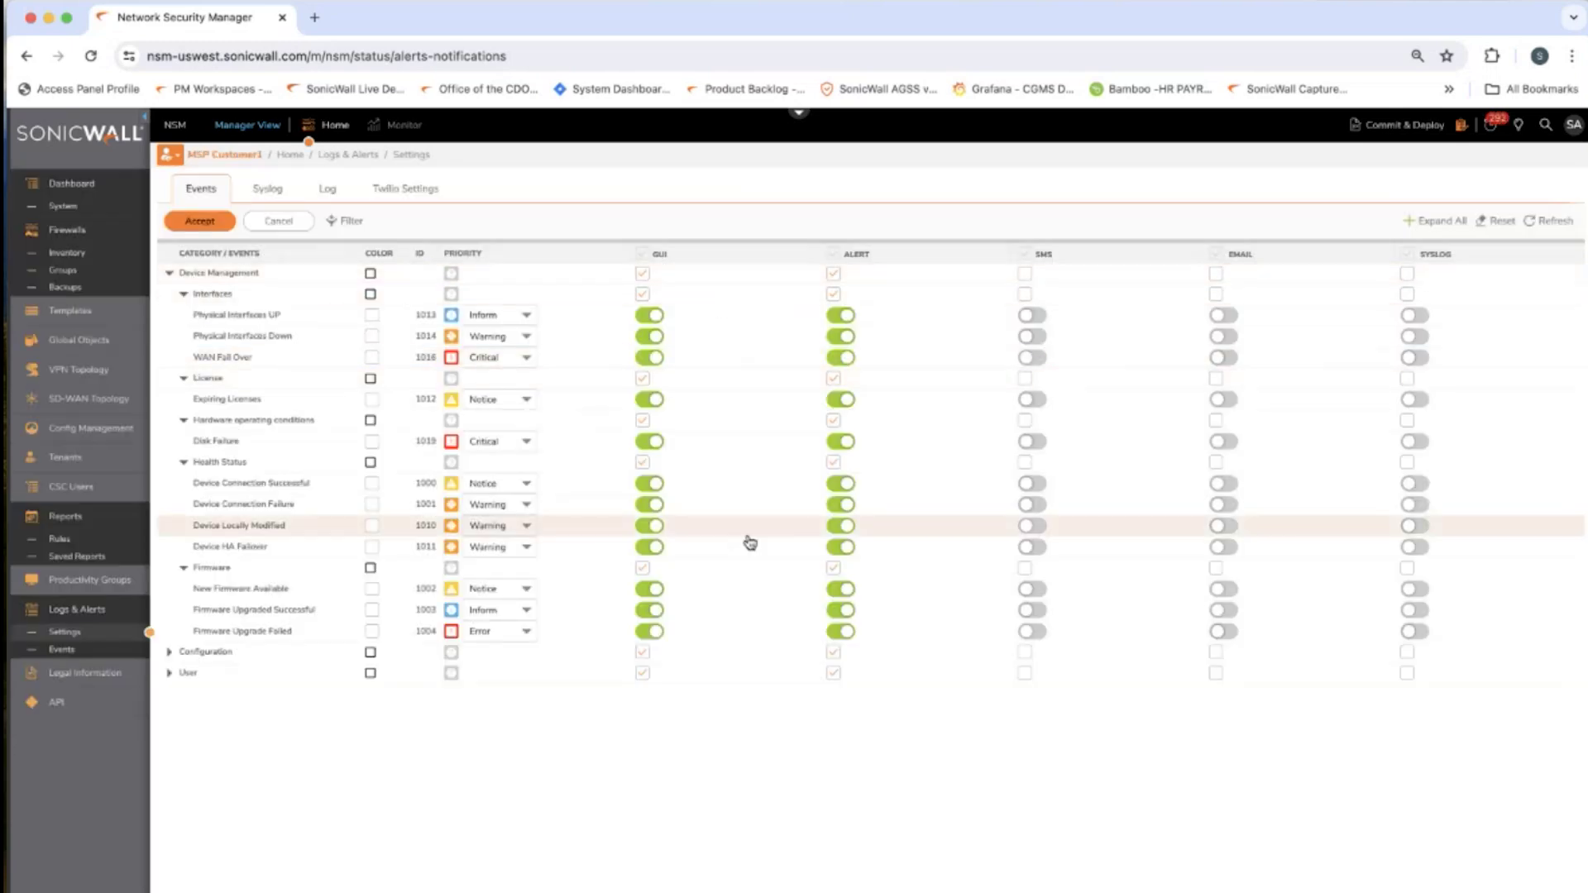
{"action": "left_click", "coordinate": [1496, 126]}
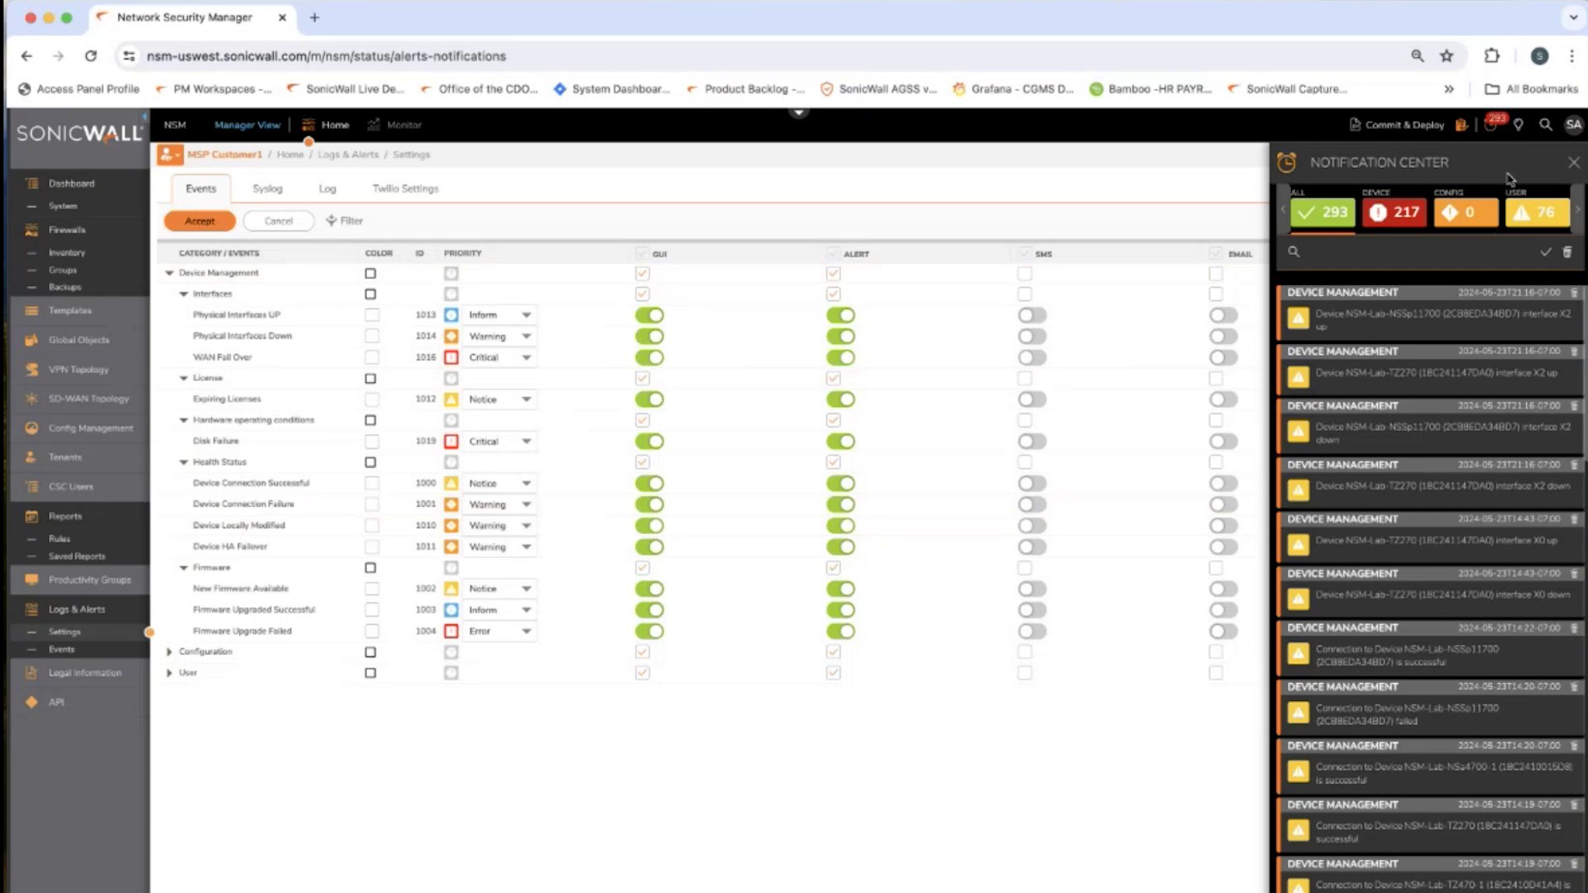
{"action": "left_click", "coordinate": [1572, 162]}
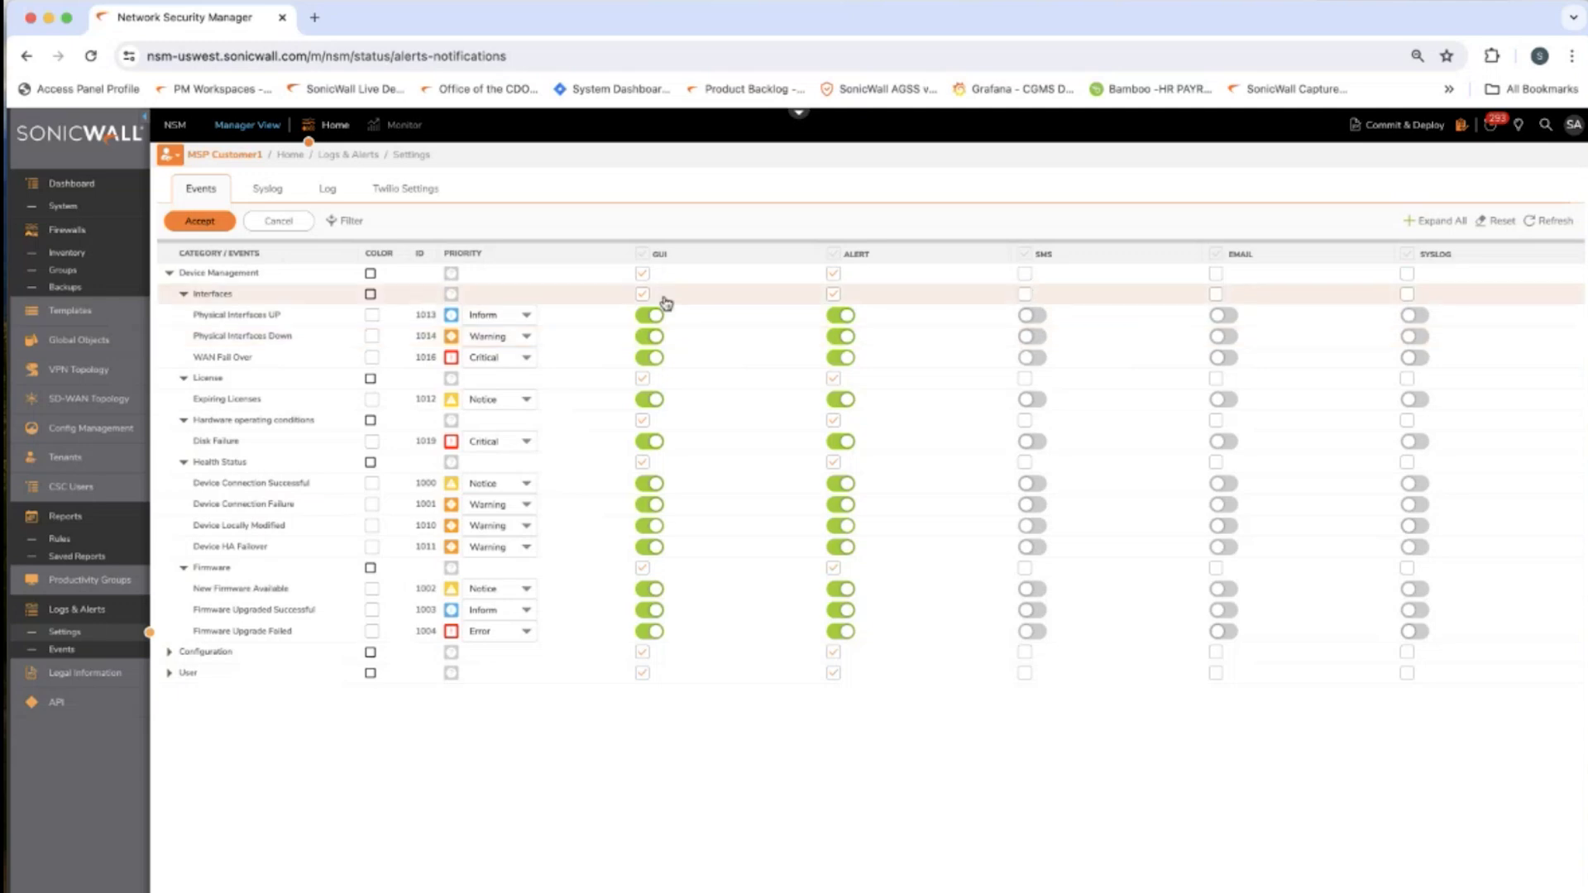
View the system event logs of the NSM-Lab-TZ270 firewall for a 3-hour period
{"action": "left_click", "coordinate": [68, 259]}
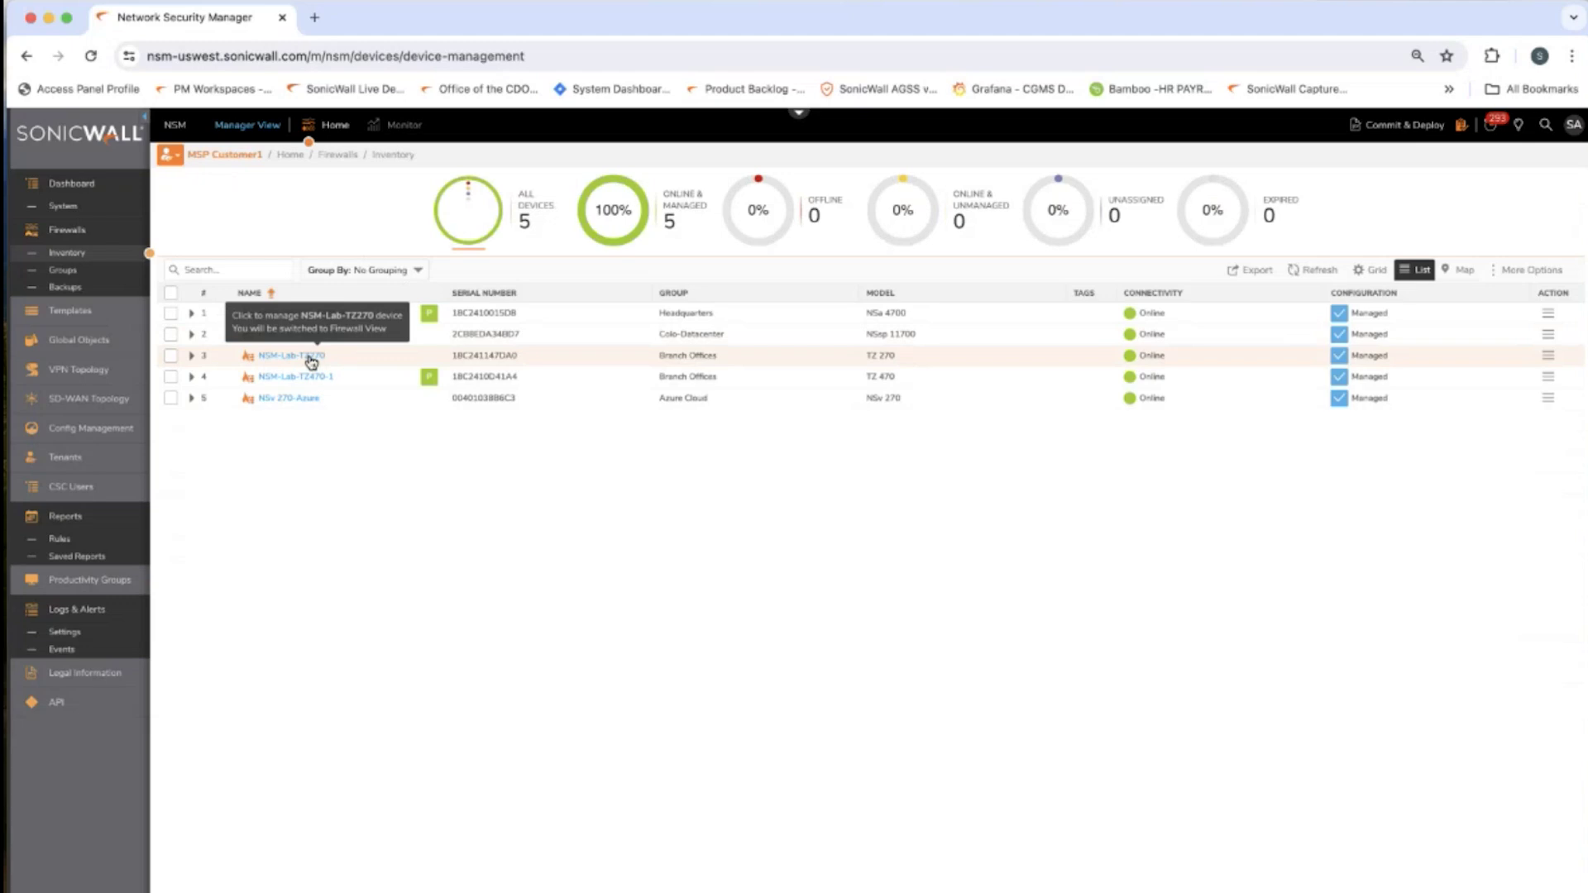
{"action": "left_click", "coordinate": [311, 360]}
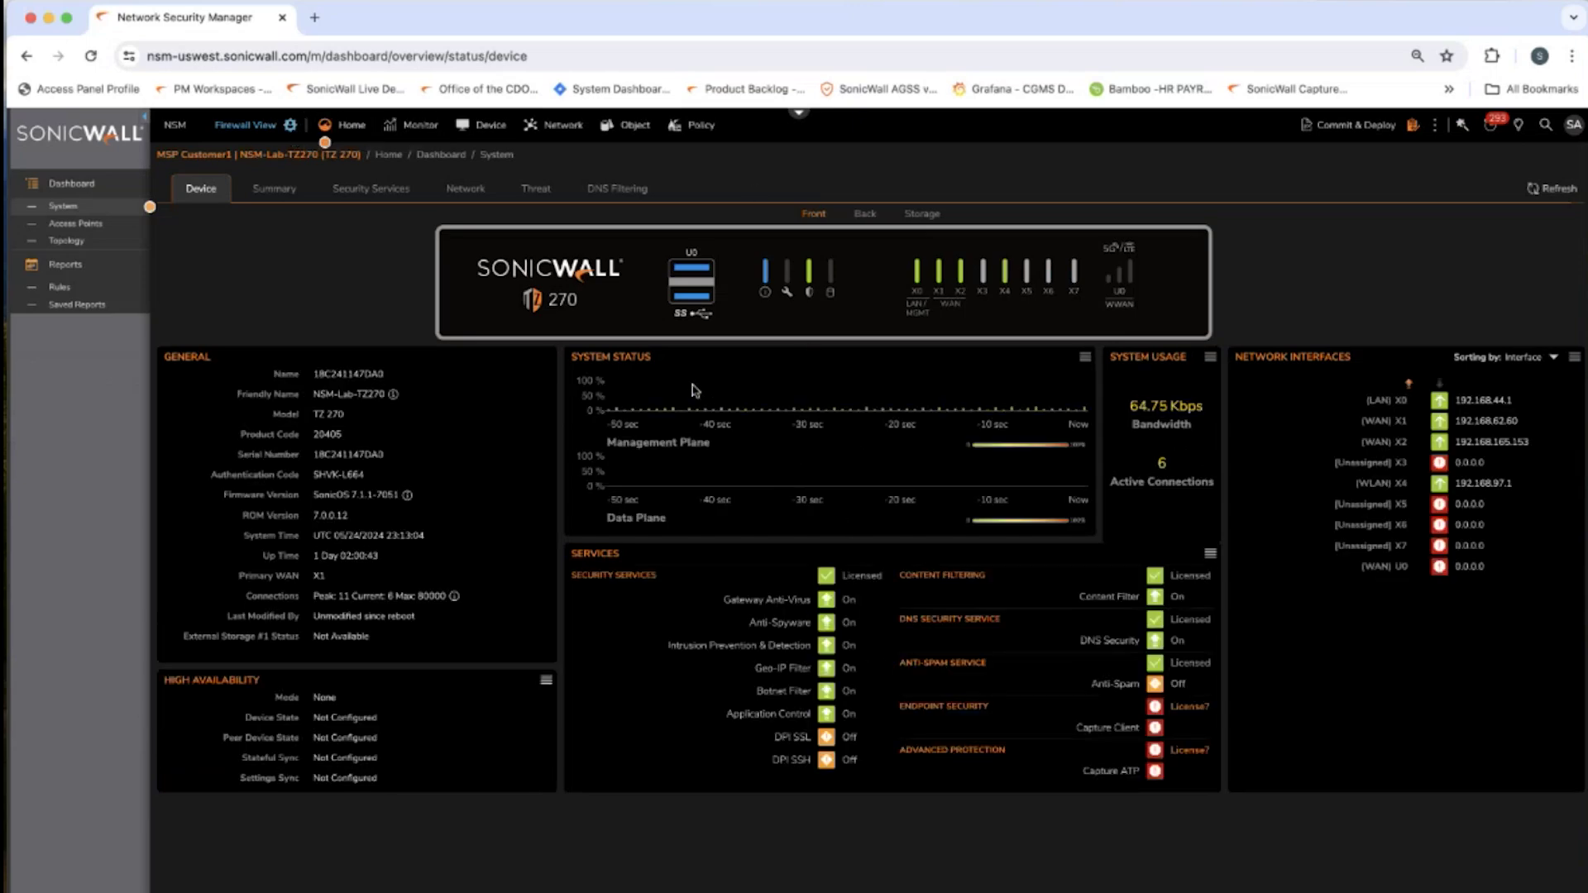
{"action": "left_click", "coordinate": [425, 131]}
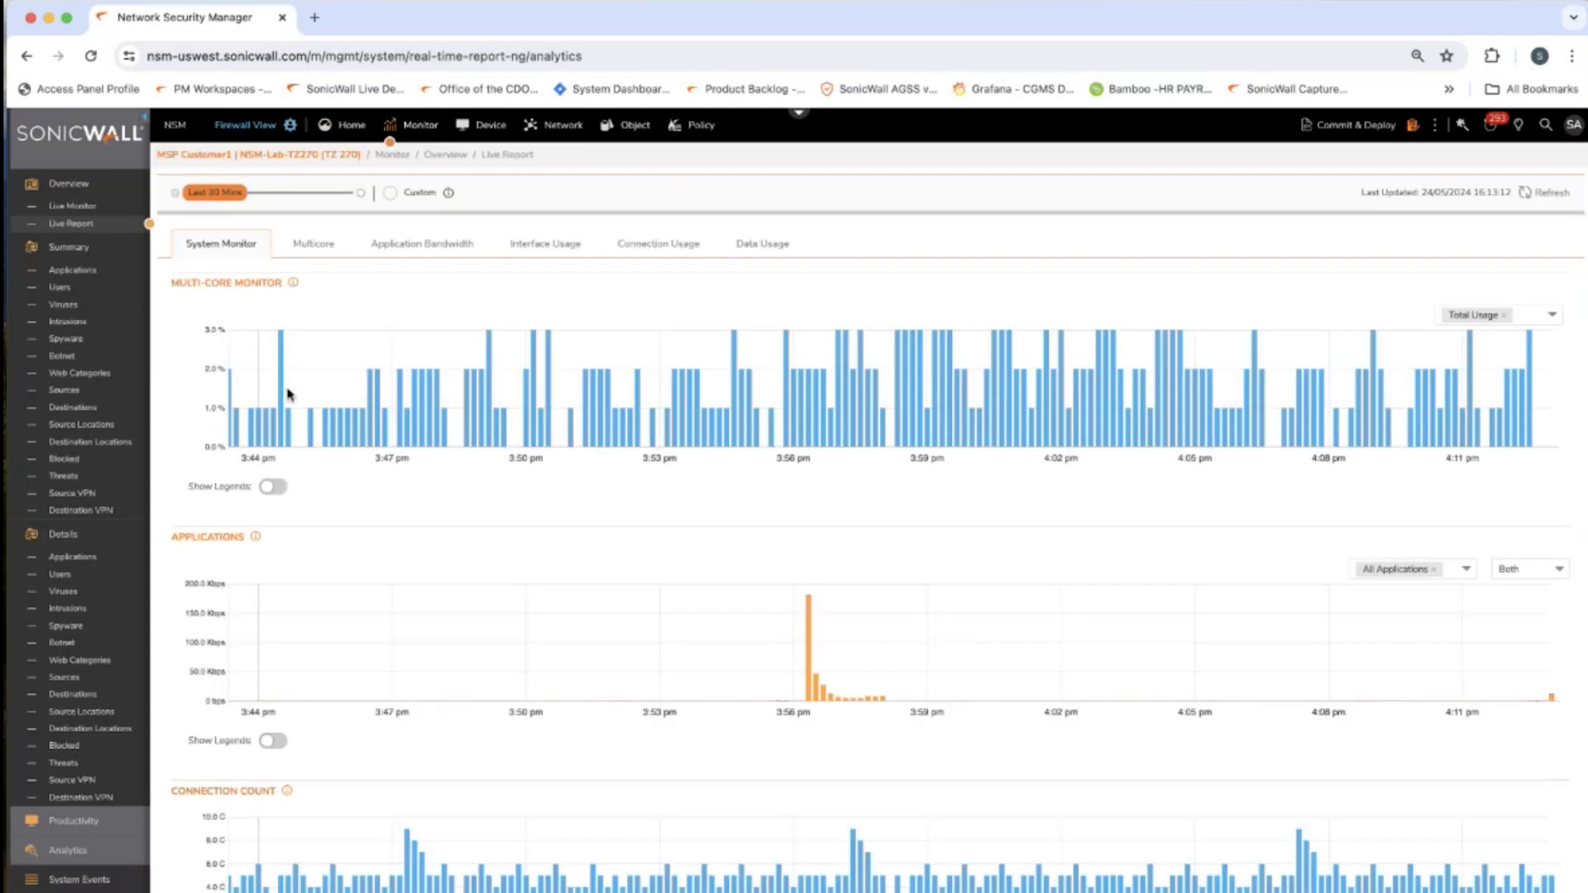
{"action": "left_click", "coordinate": [78, 879]}
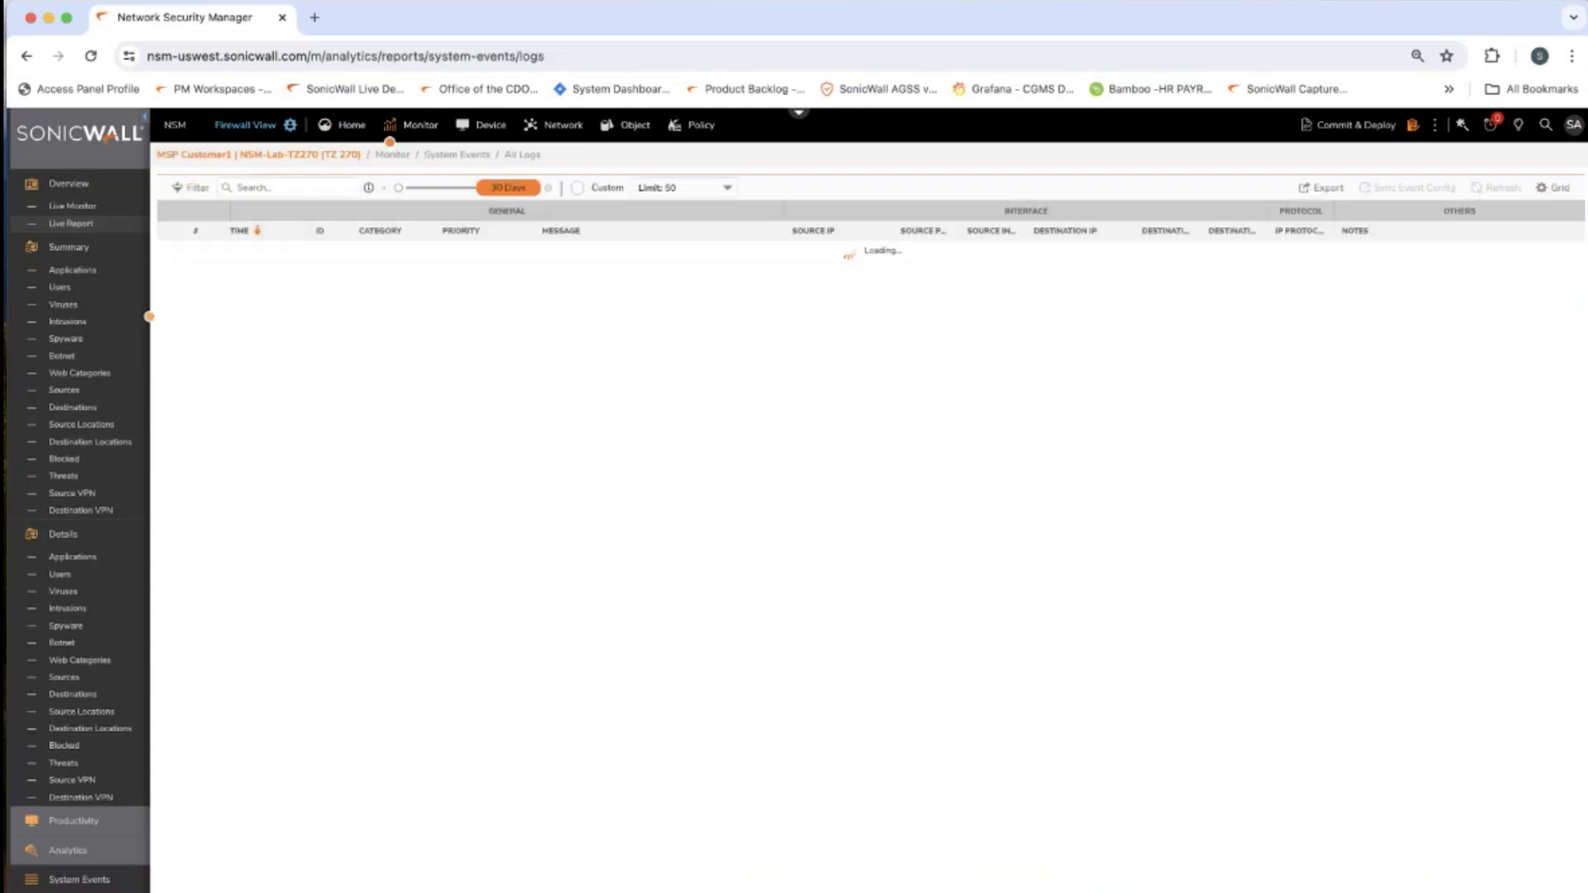
{"action": "left_click_drag", "start_coordinate": [507, 187], "coordinate": [483, 194]}
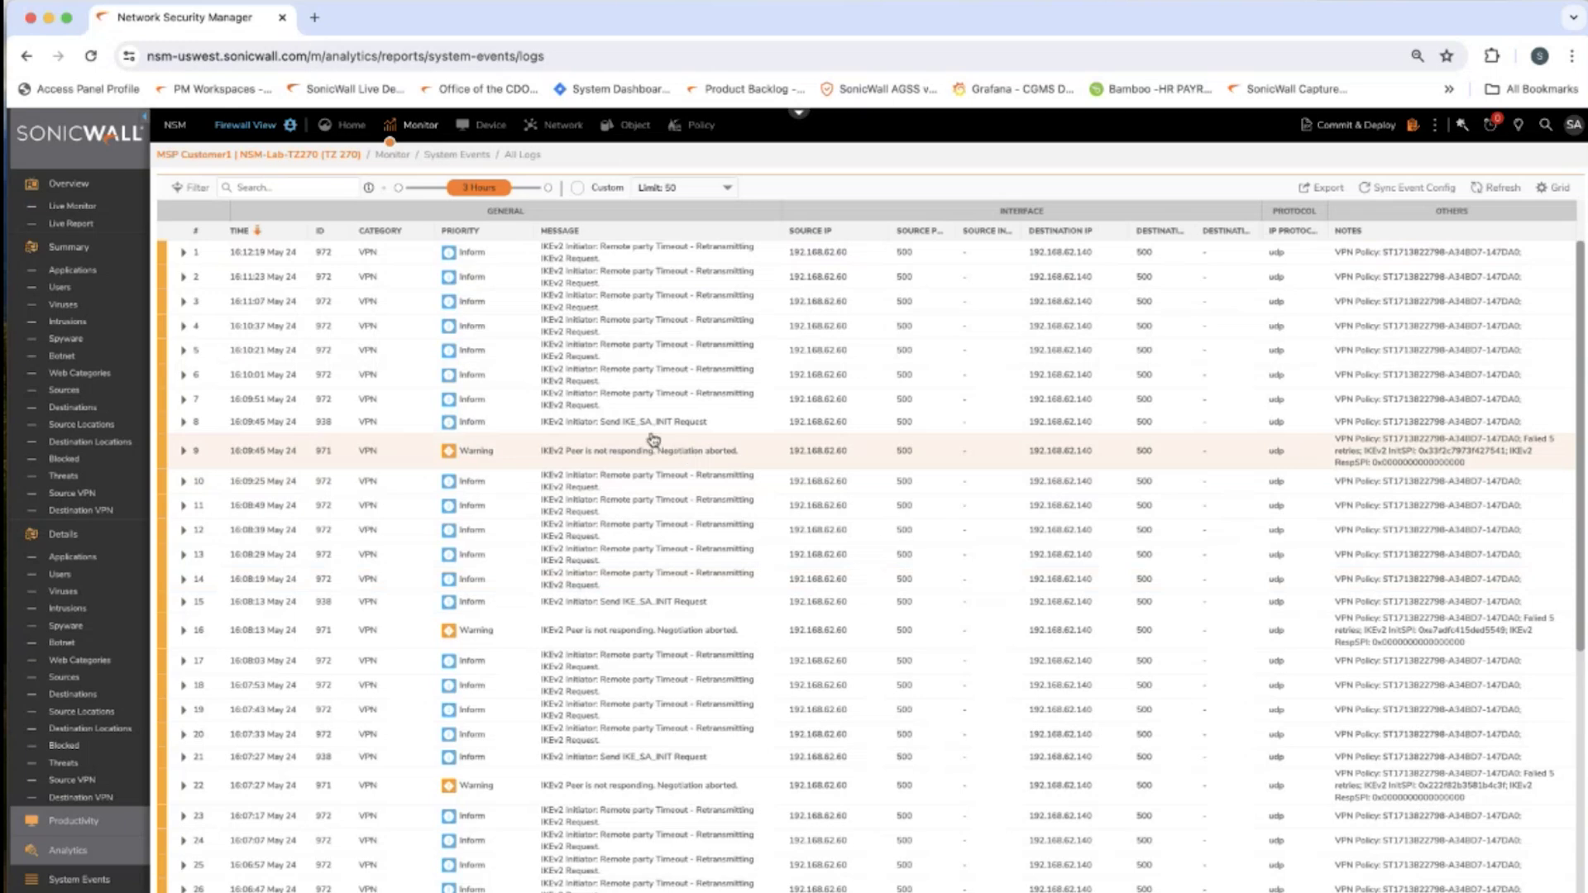
View the tenant-level Applications summary report in Manager View for a 3-day period
{"action": "left_click", "coordinate": [290, 125]}
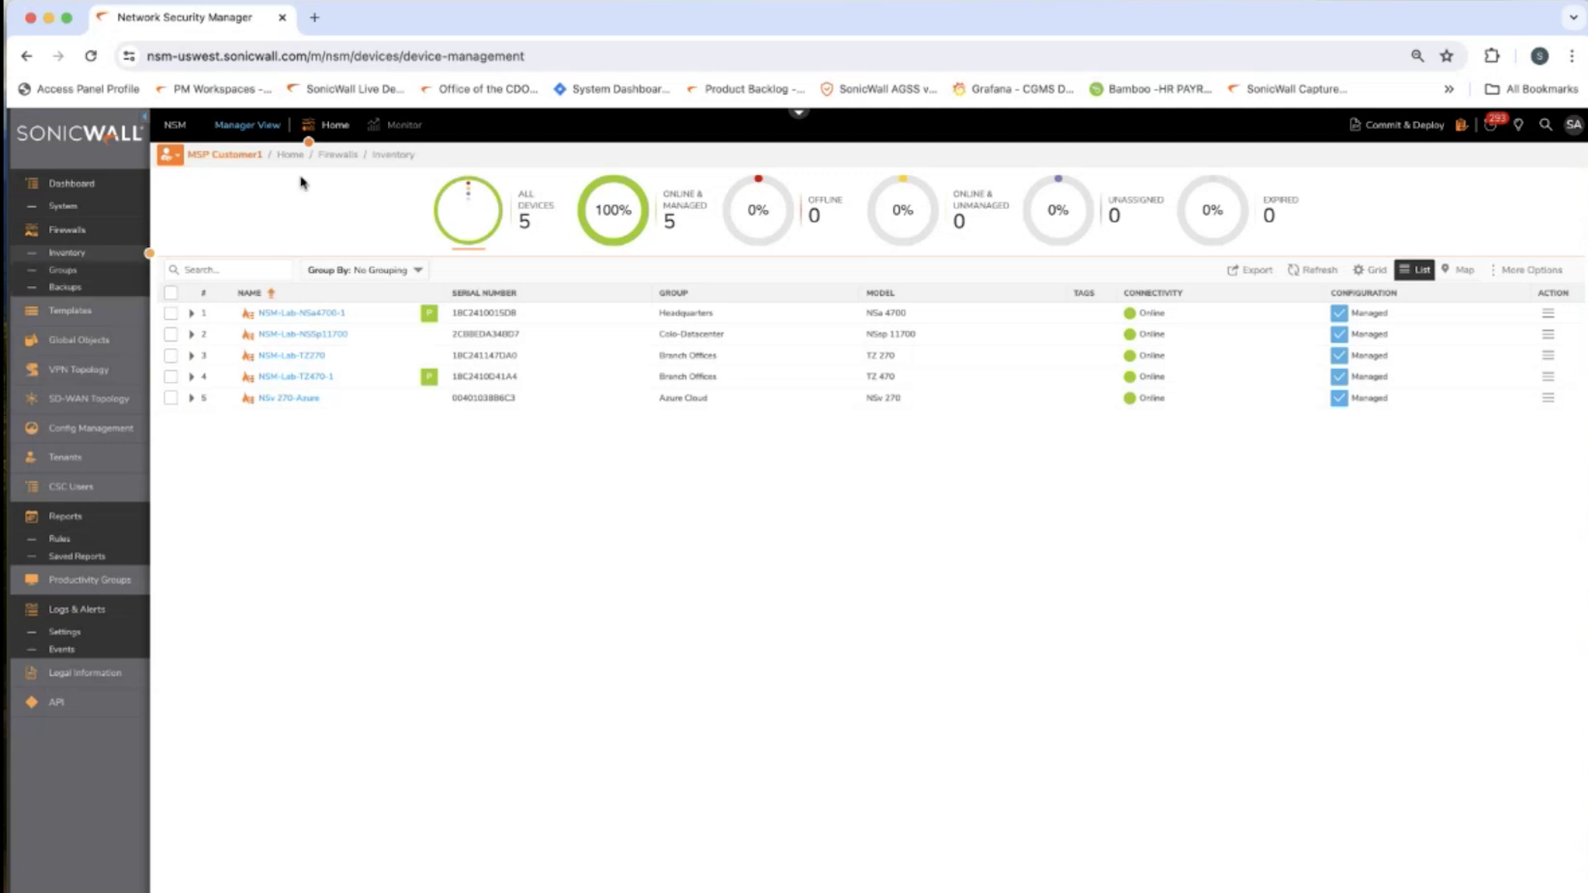
{"action": "left_click", "coordinate": [417, 130]}
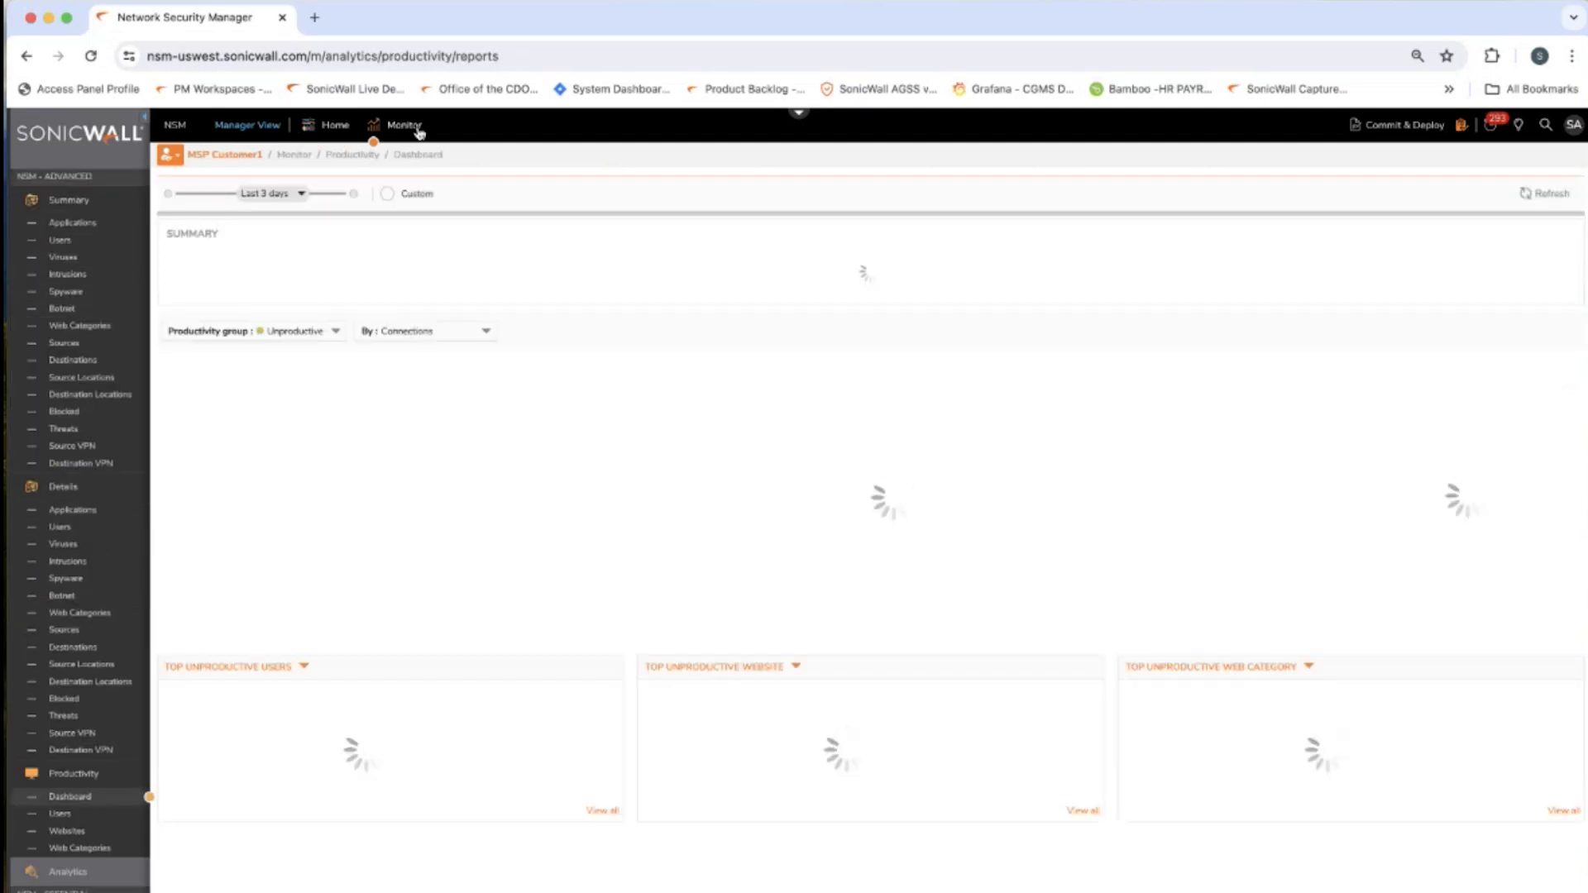
{"action": "left_click", "coordinate": [72, 228]}
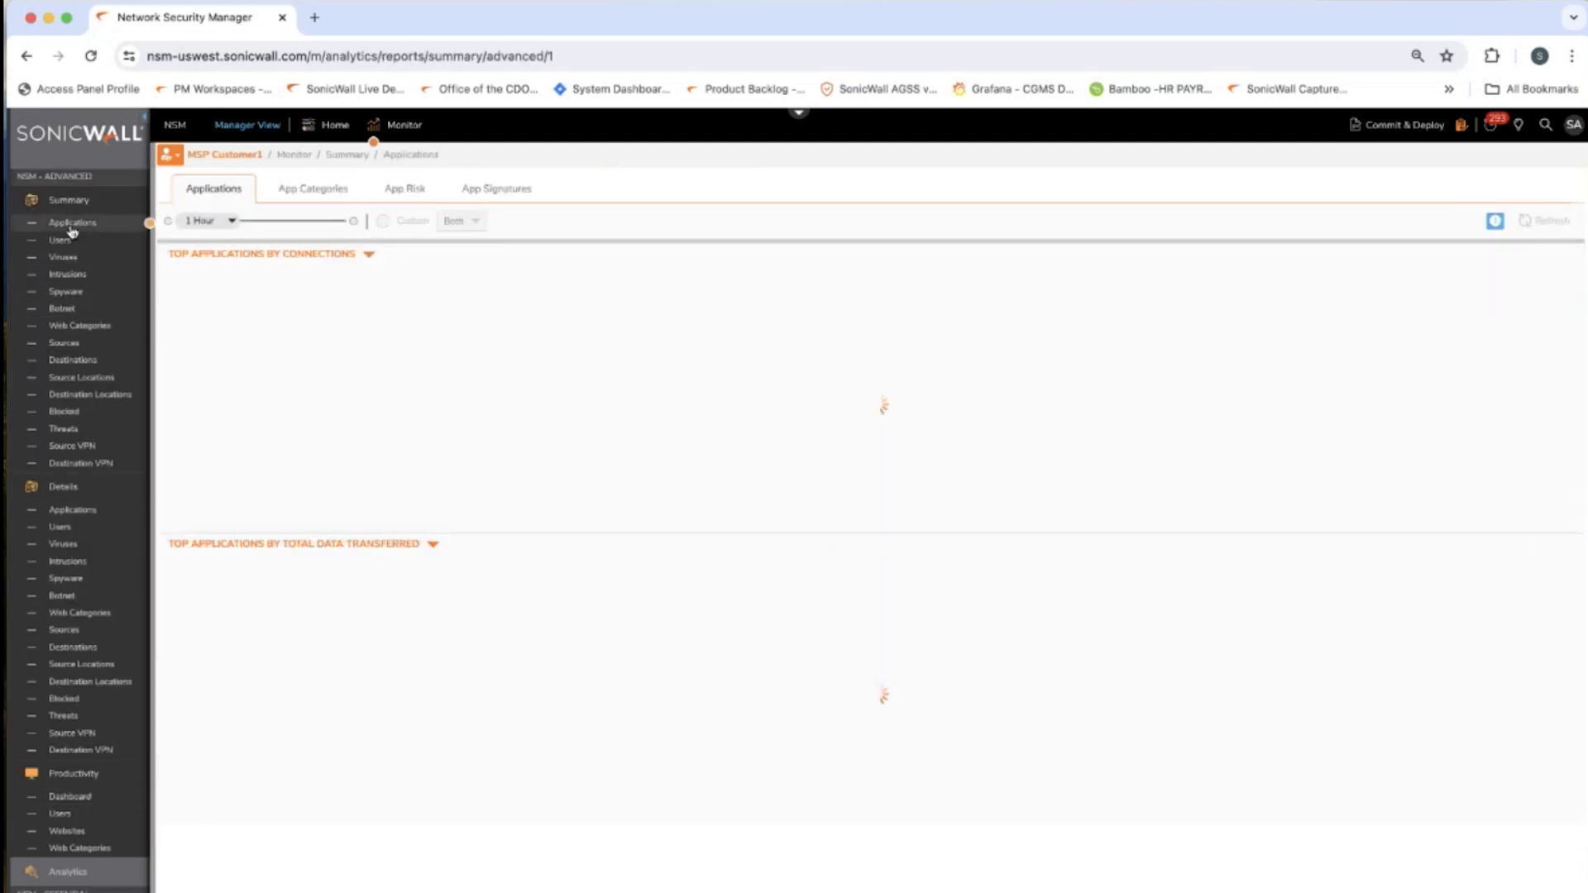
{"action": "left_click_drag", "start_coordinate": [205, 221], "coordinate": [264, 226]}
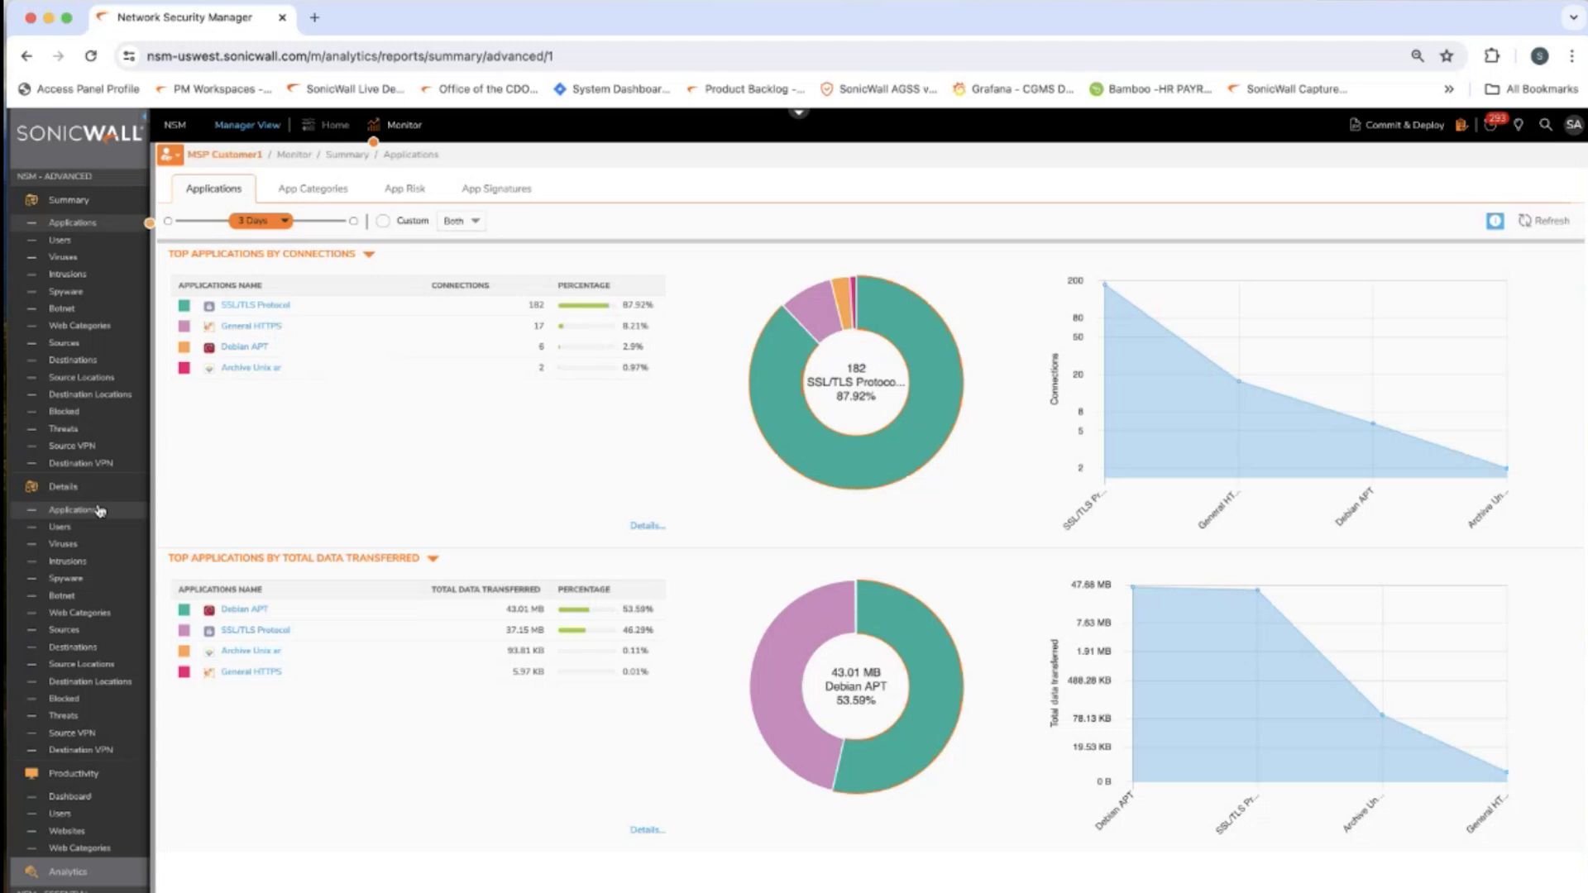
Open the tenant's Analytics session logs and add the SSL/TLS Protocol application as a filter
{"action": "scroll", "coordinate": [75, 744], "scroll_direction": "down", "scroll_amount": 3}
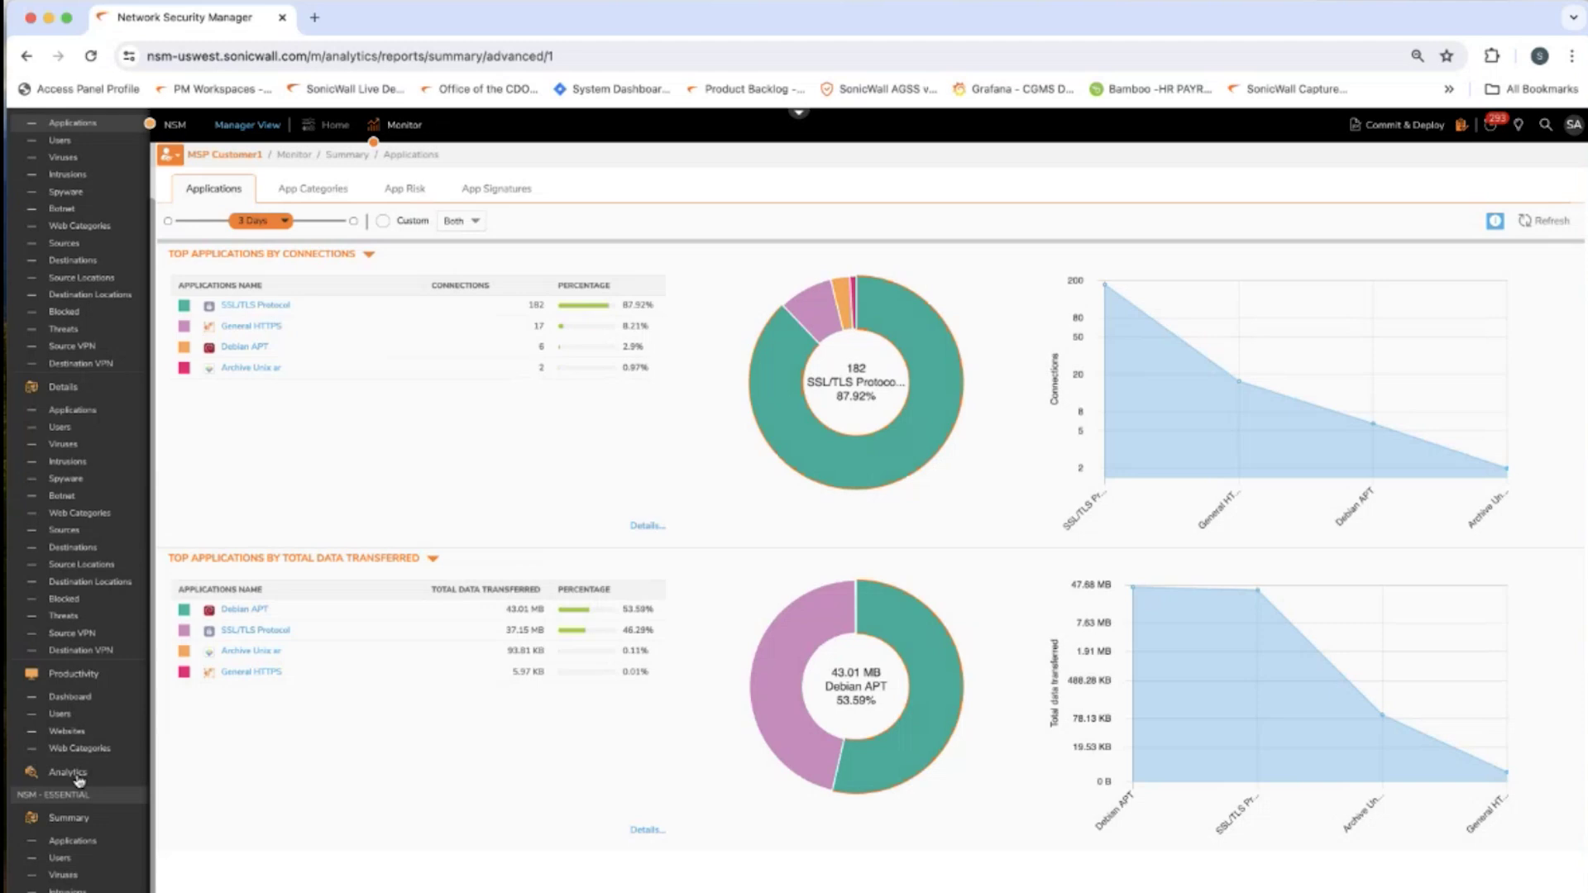
{"action": "left_click", "coordinate": [78, 775]}
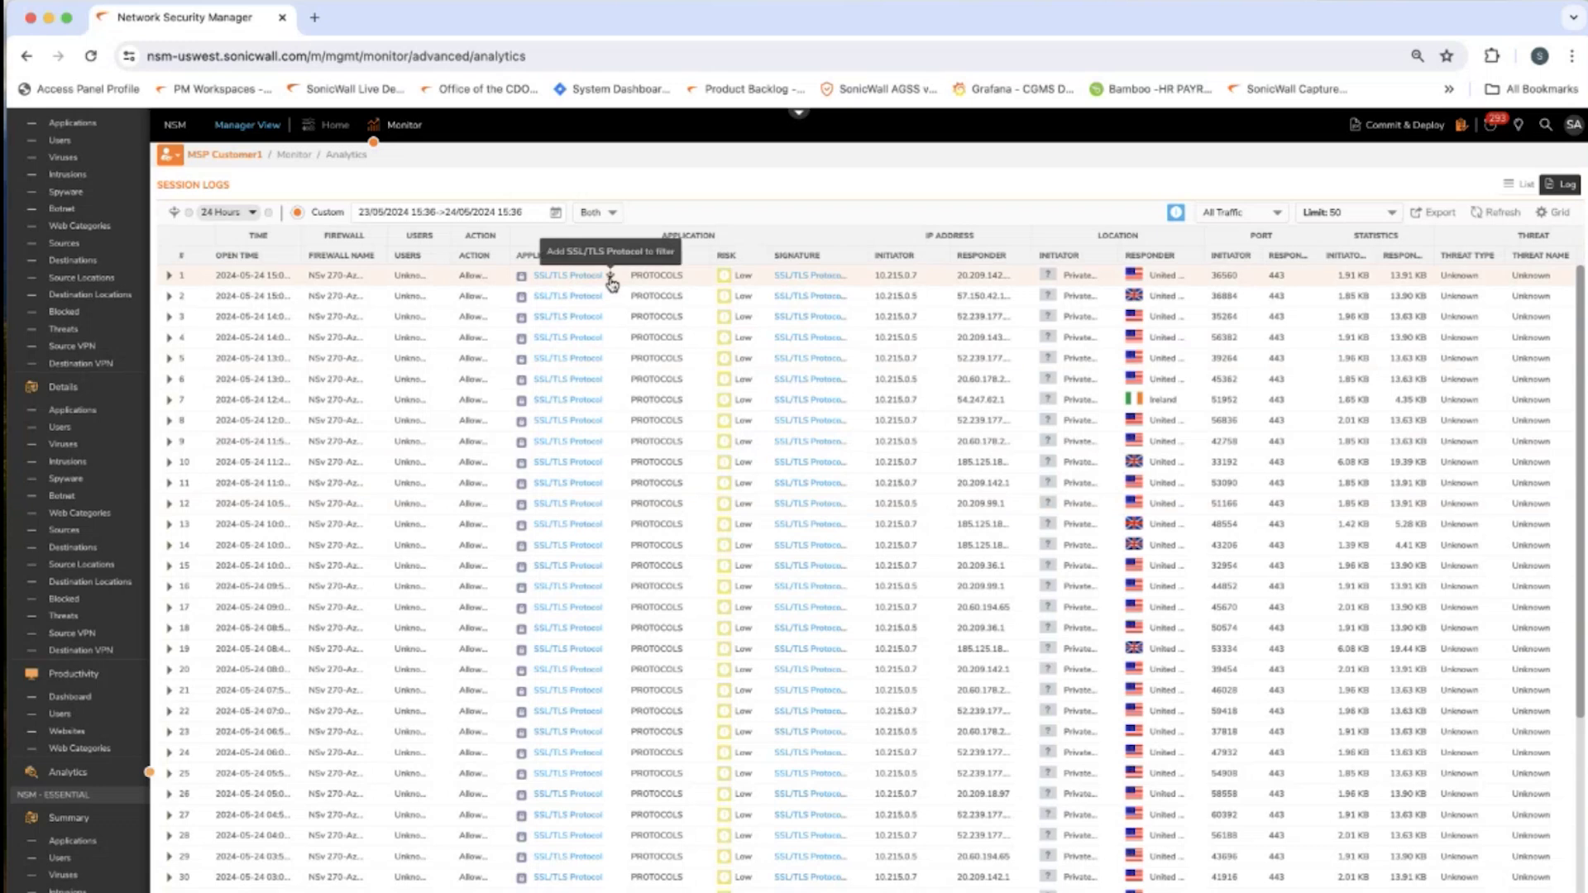
{"action": "left_click", "coordinate": [610, 279]}
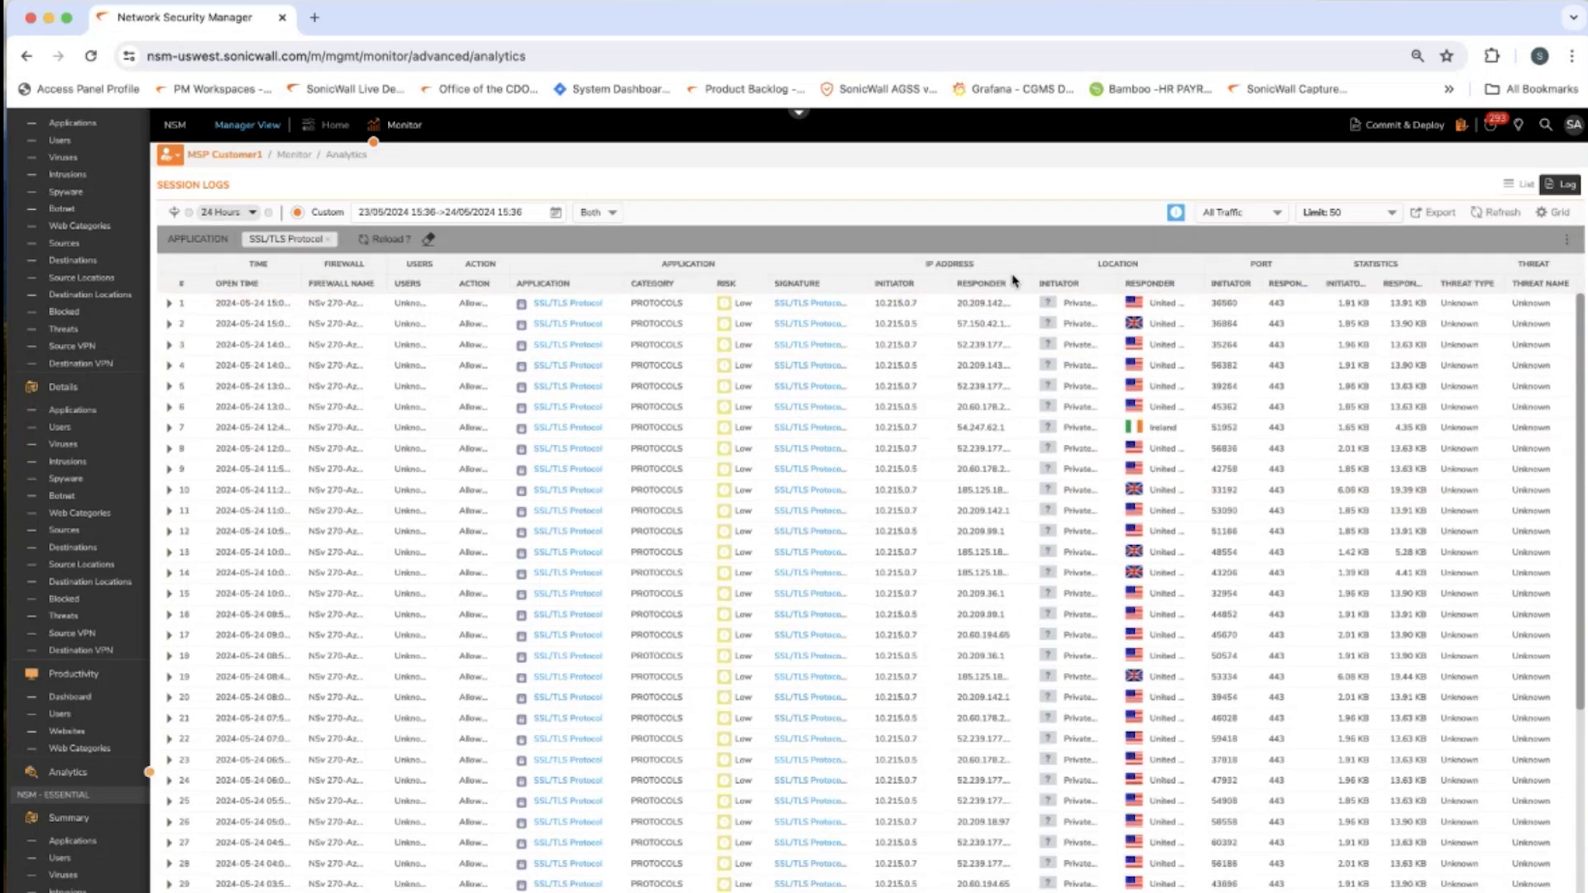
Examine the basic info page of a custom firewall-log report rule based on the current filter, without saving the rule
{"action": "left_click", "coordinate": [1566, 240]}
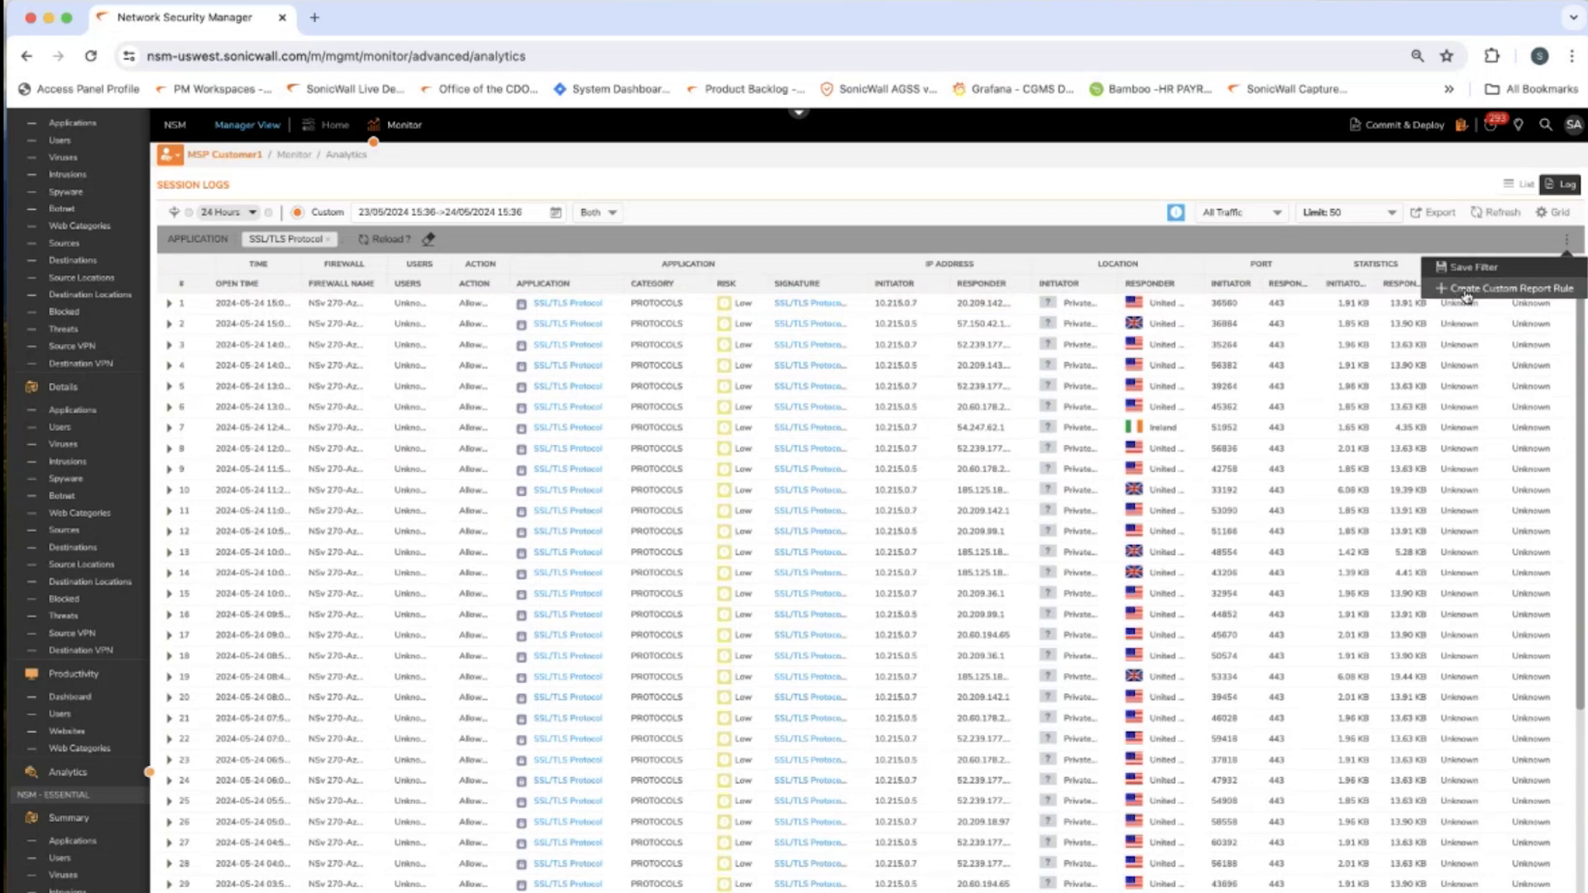
{"action": "left_click", "coordinate": [1466, 296]}
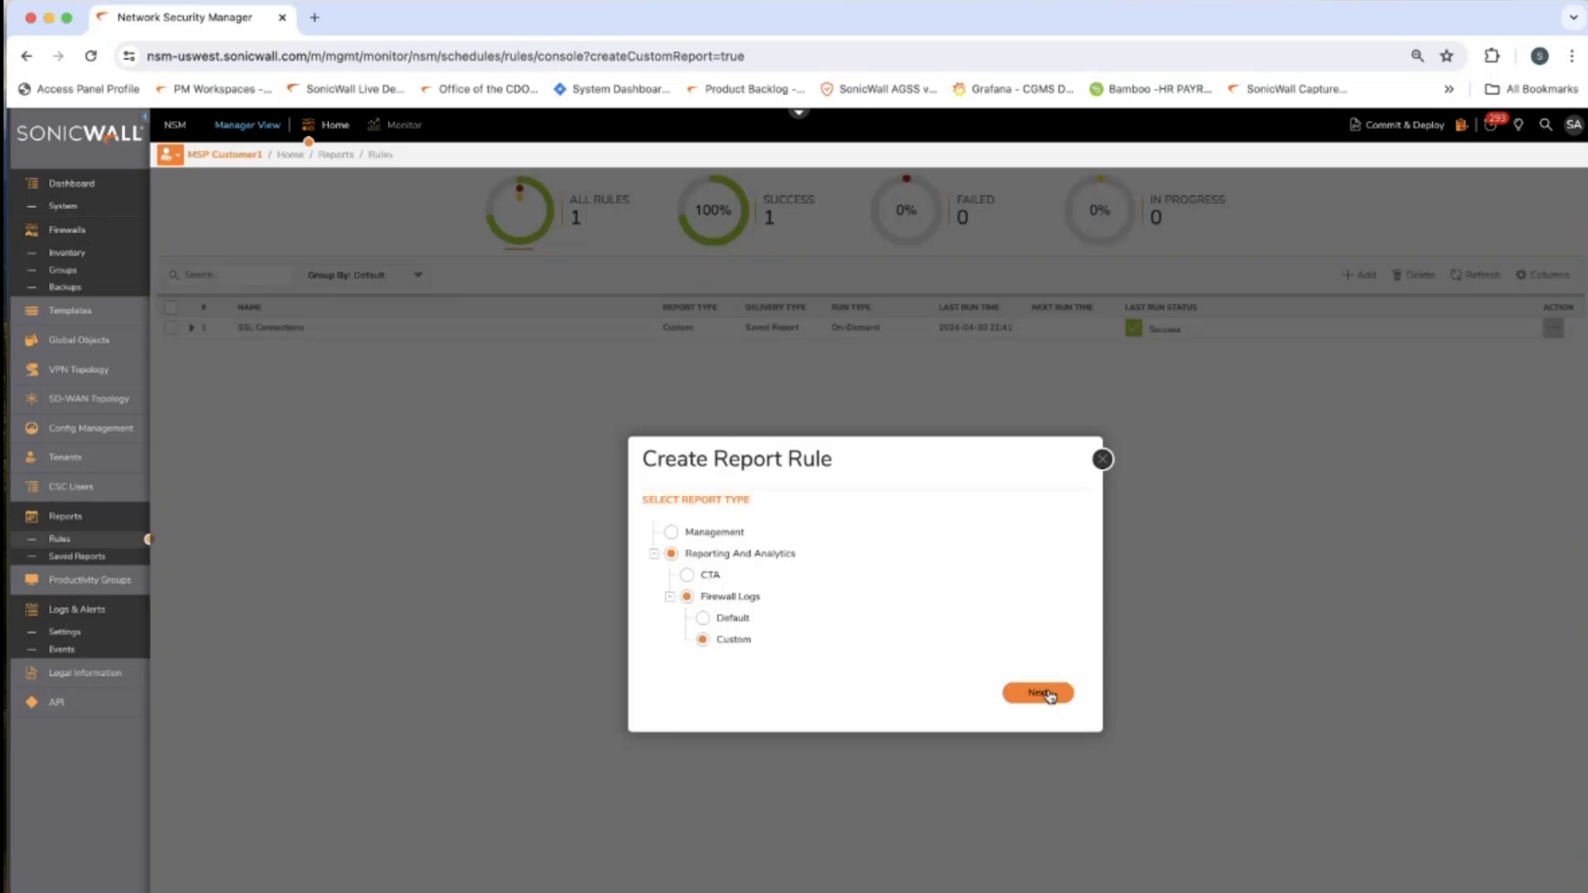
{"action": "left_click", "coordinate": [1038, 693]}
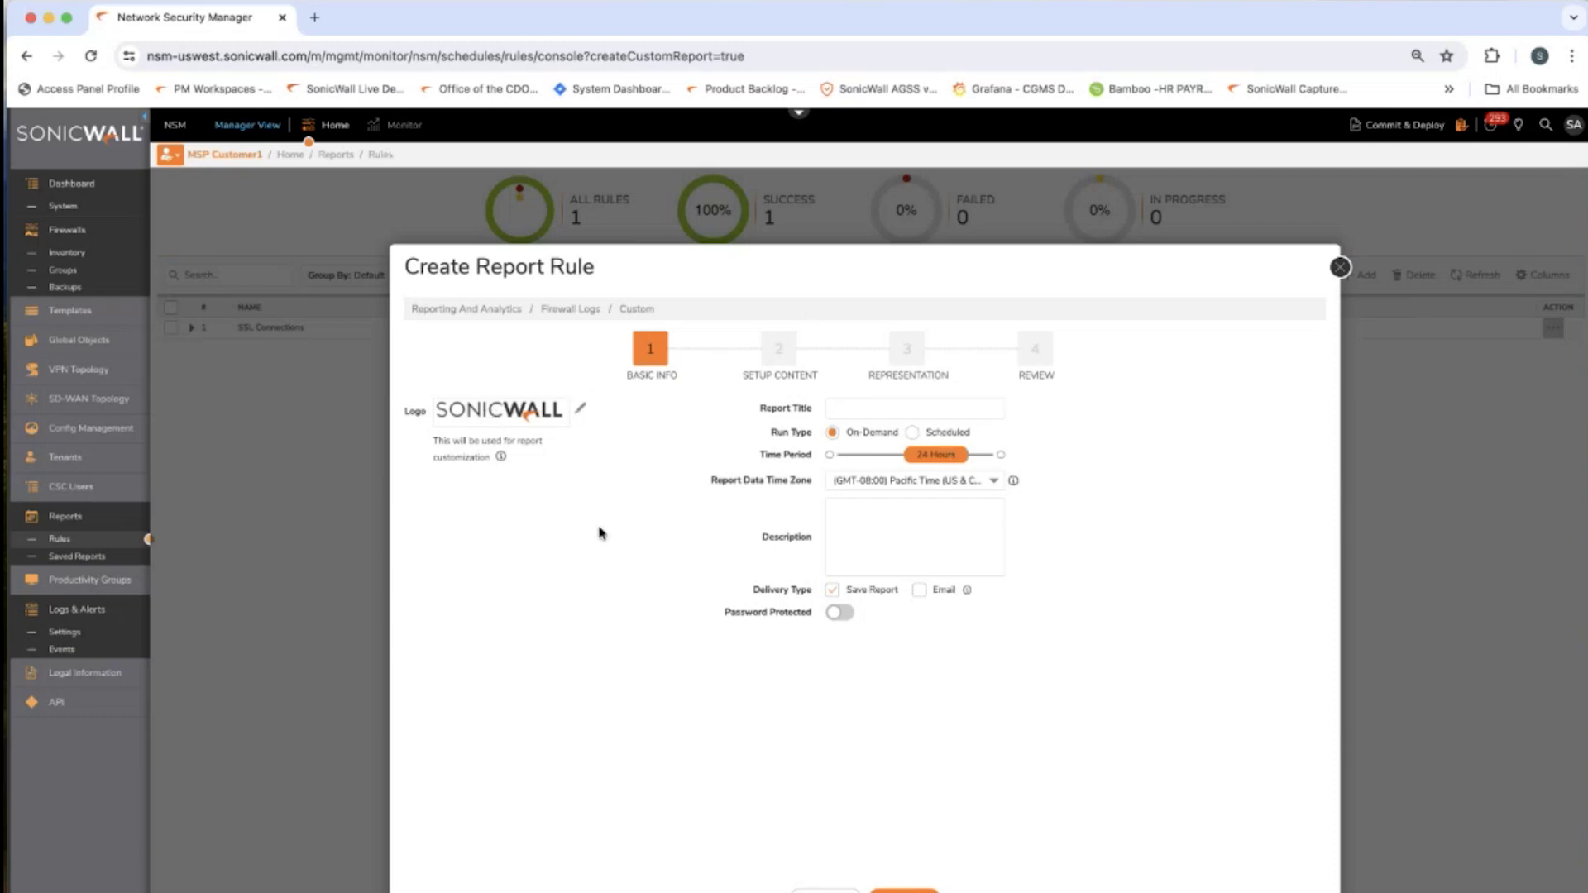
{"action": "left_click", "coordinate": [1339, 269]}
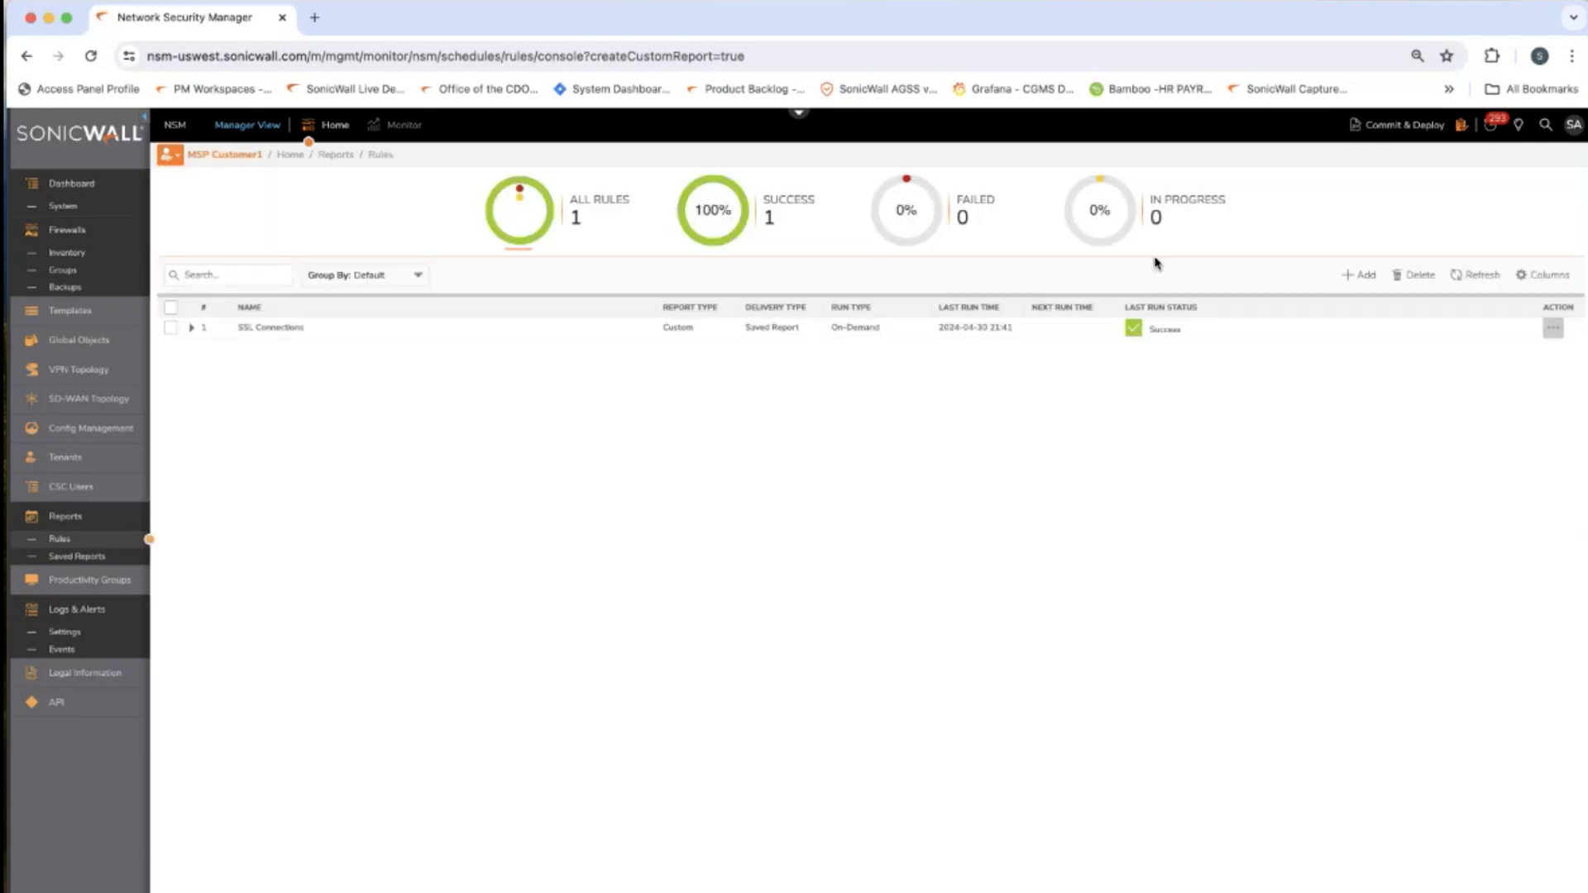
Examine the details and available actions of the SSL Connections report rule and its saved PDF report
{"action": "left_click", "coordinate": [191, 328]}
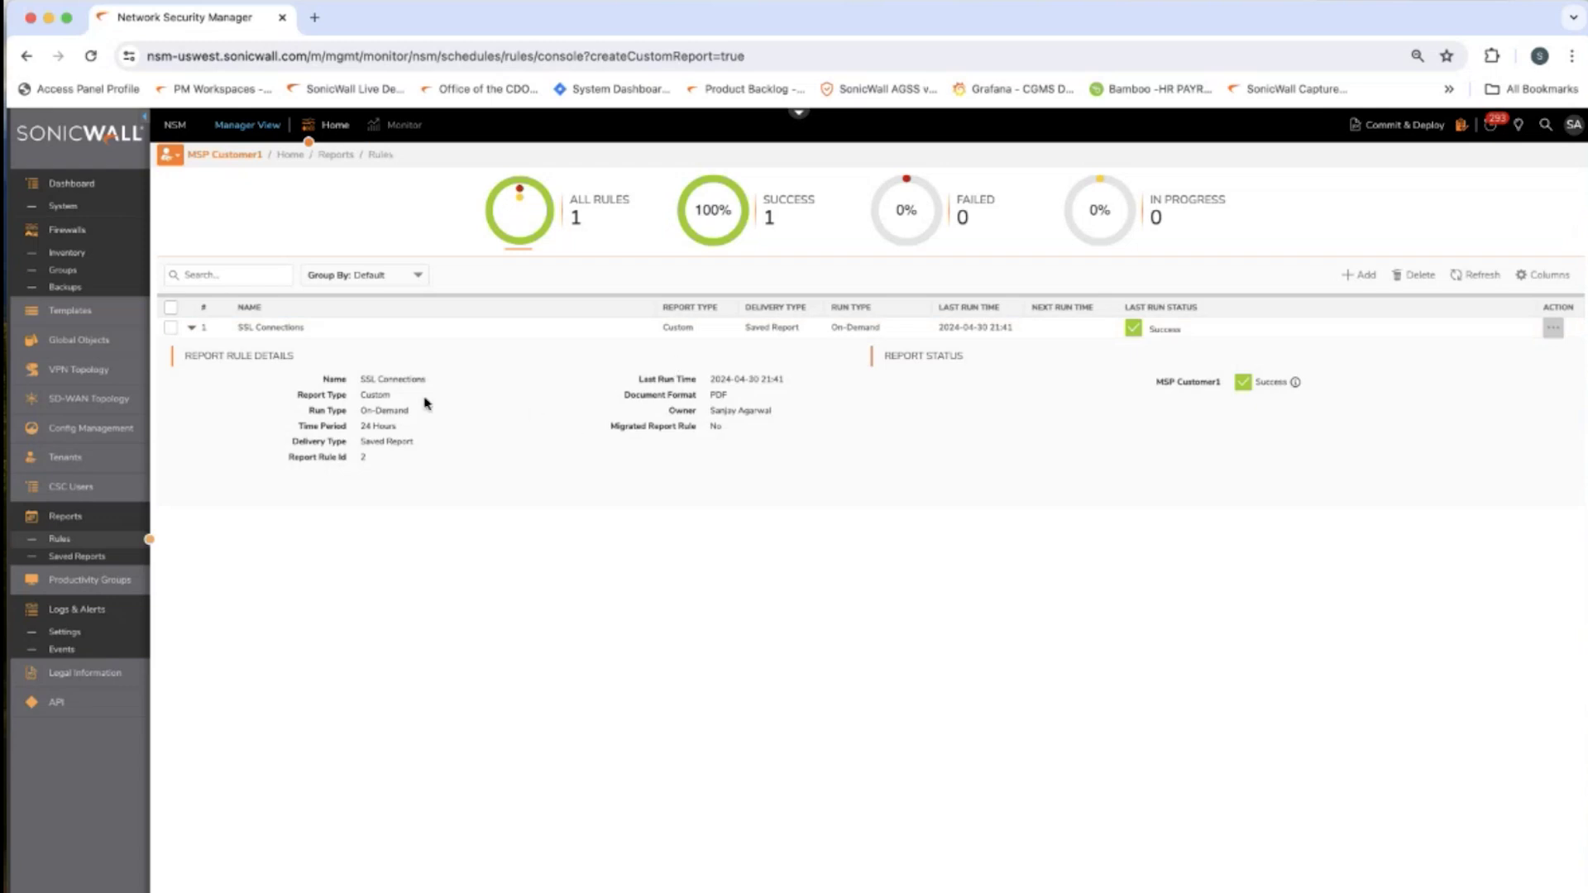
{"action": "left_click", "coordinate": [1553, 331]}
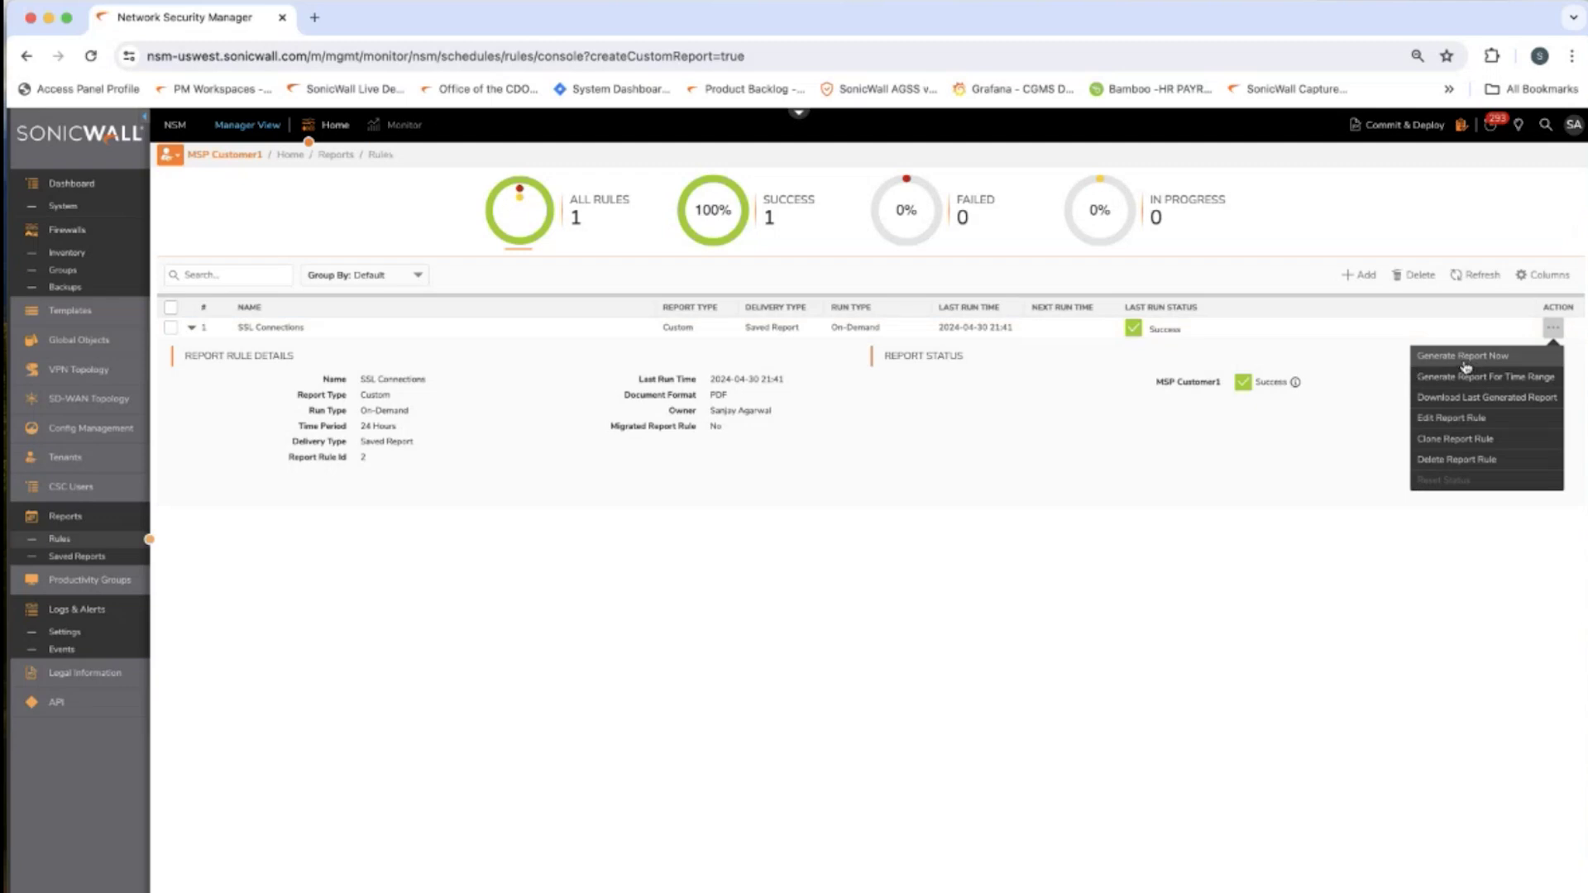
{"action": "left_click", "coordinate": [90, 560]}
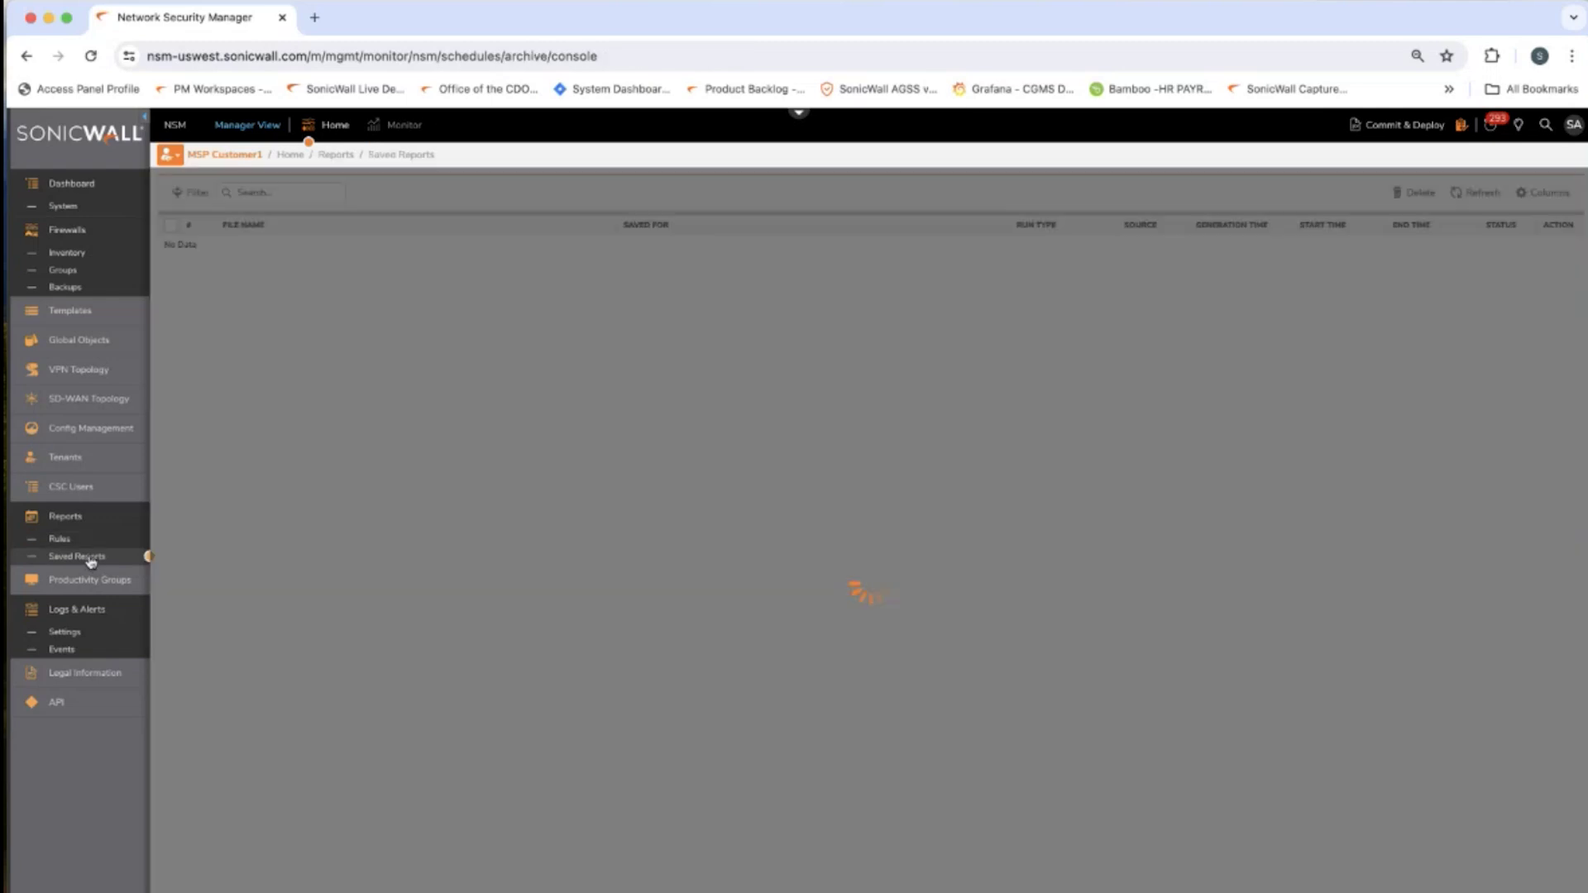
{"action": "left_click", "coordinate": [1552, 247]}
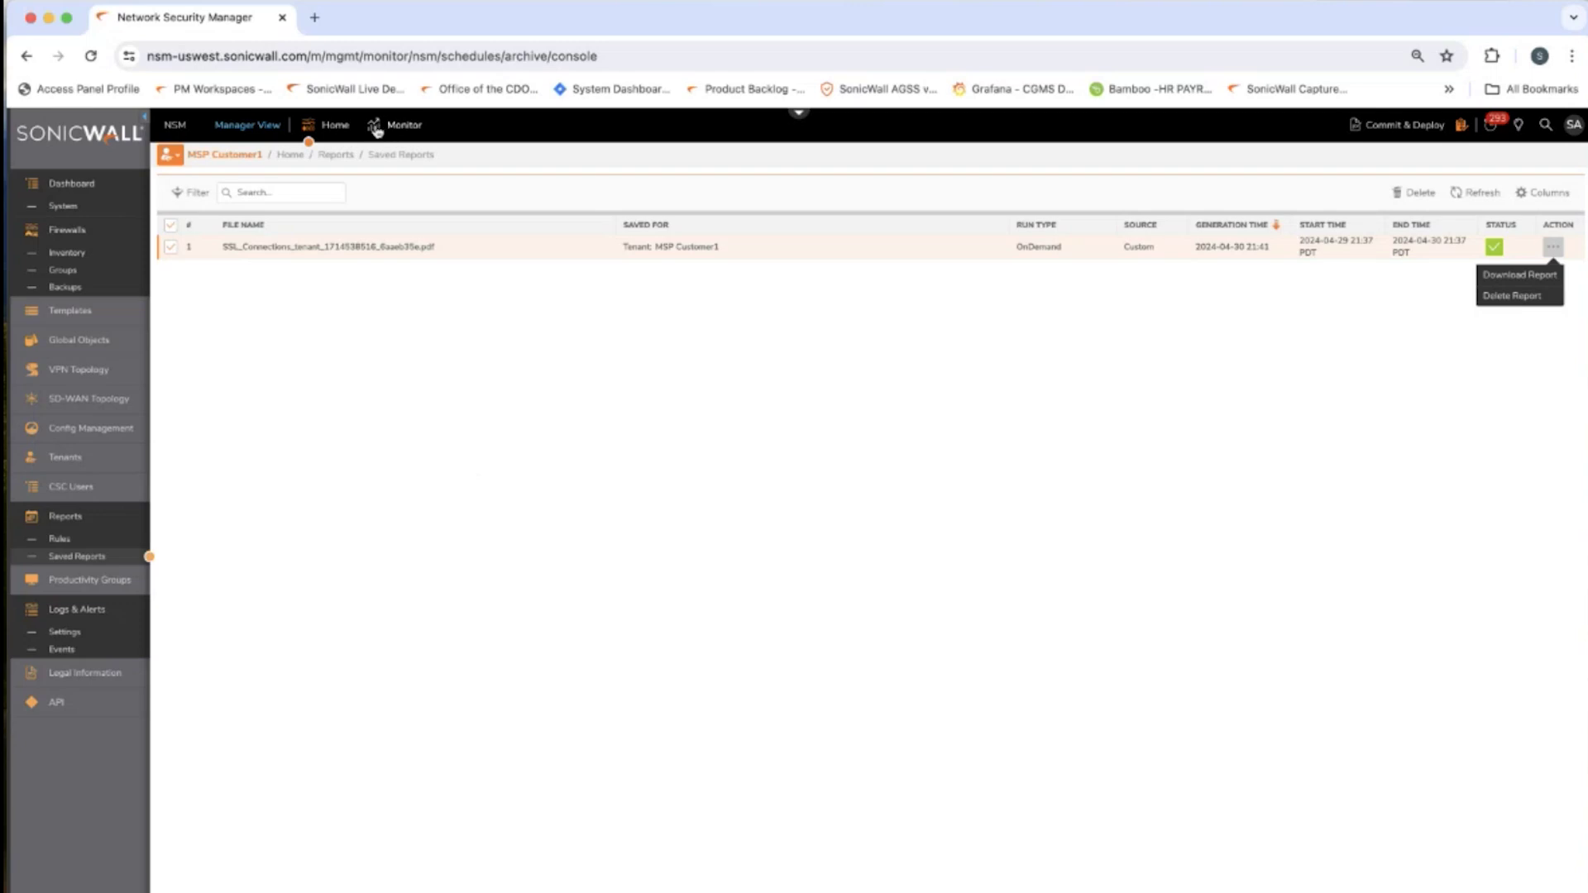
Return to the firewall inventory and view the Live Report system monitor of NSM-Lab-TZ270
{"action": "left_click", "coordinate": [333, 125]}
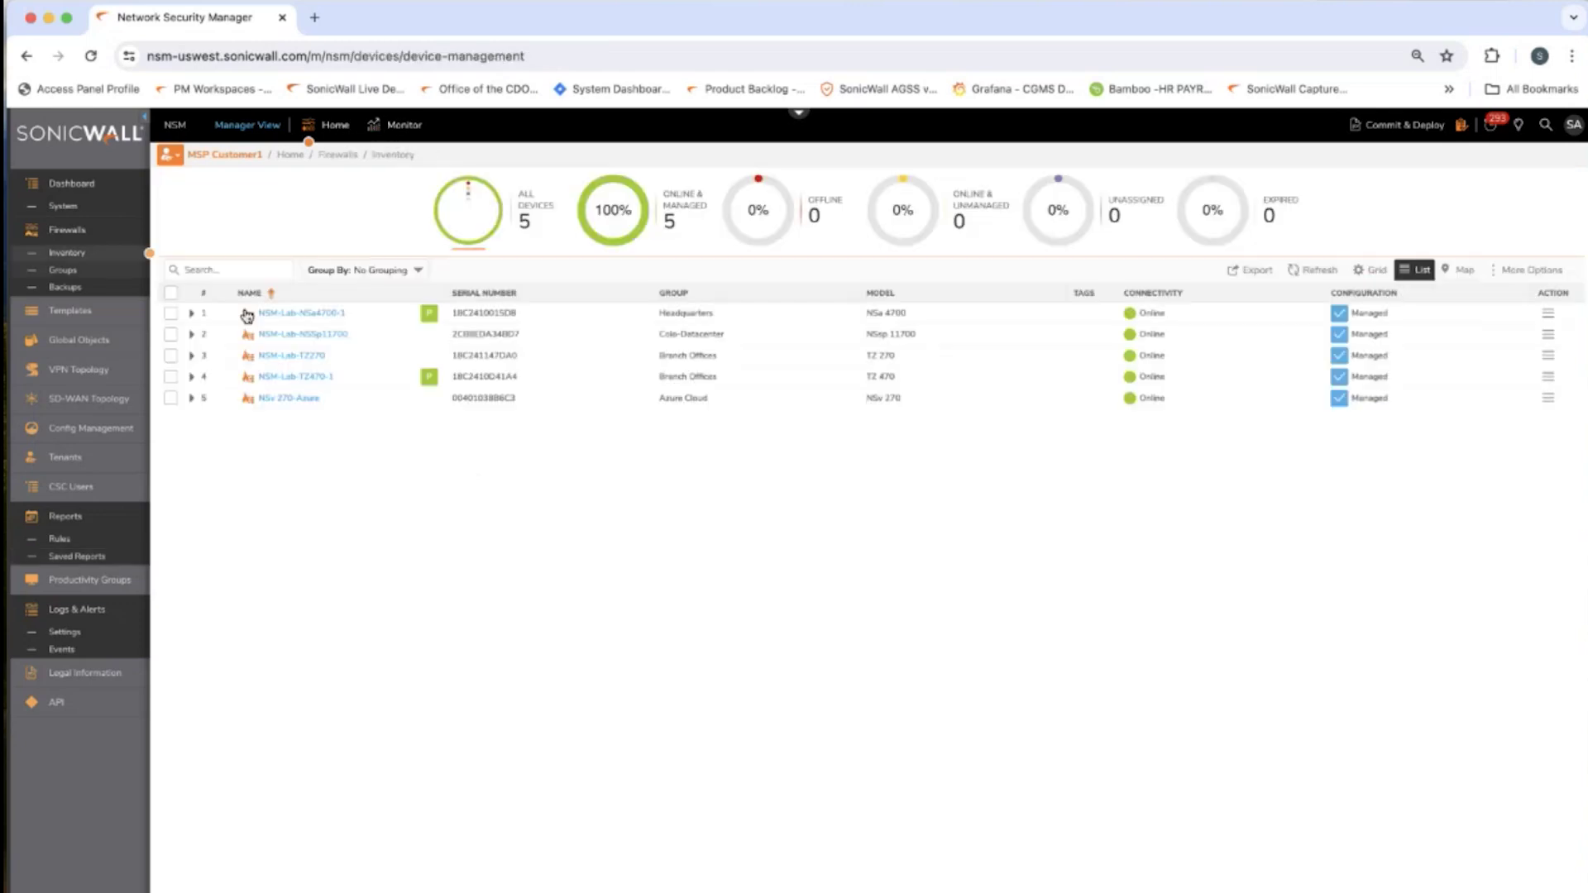
{"action": "left_click", "coordinate": [289, 361]}
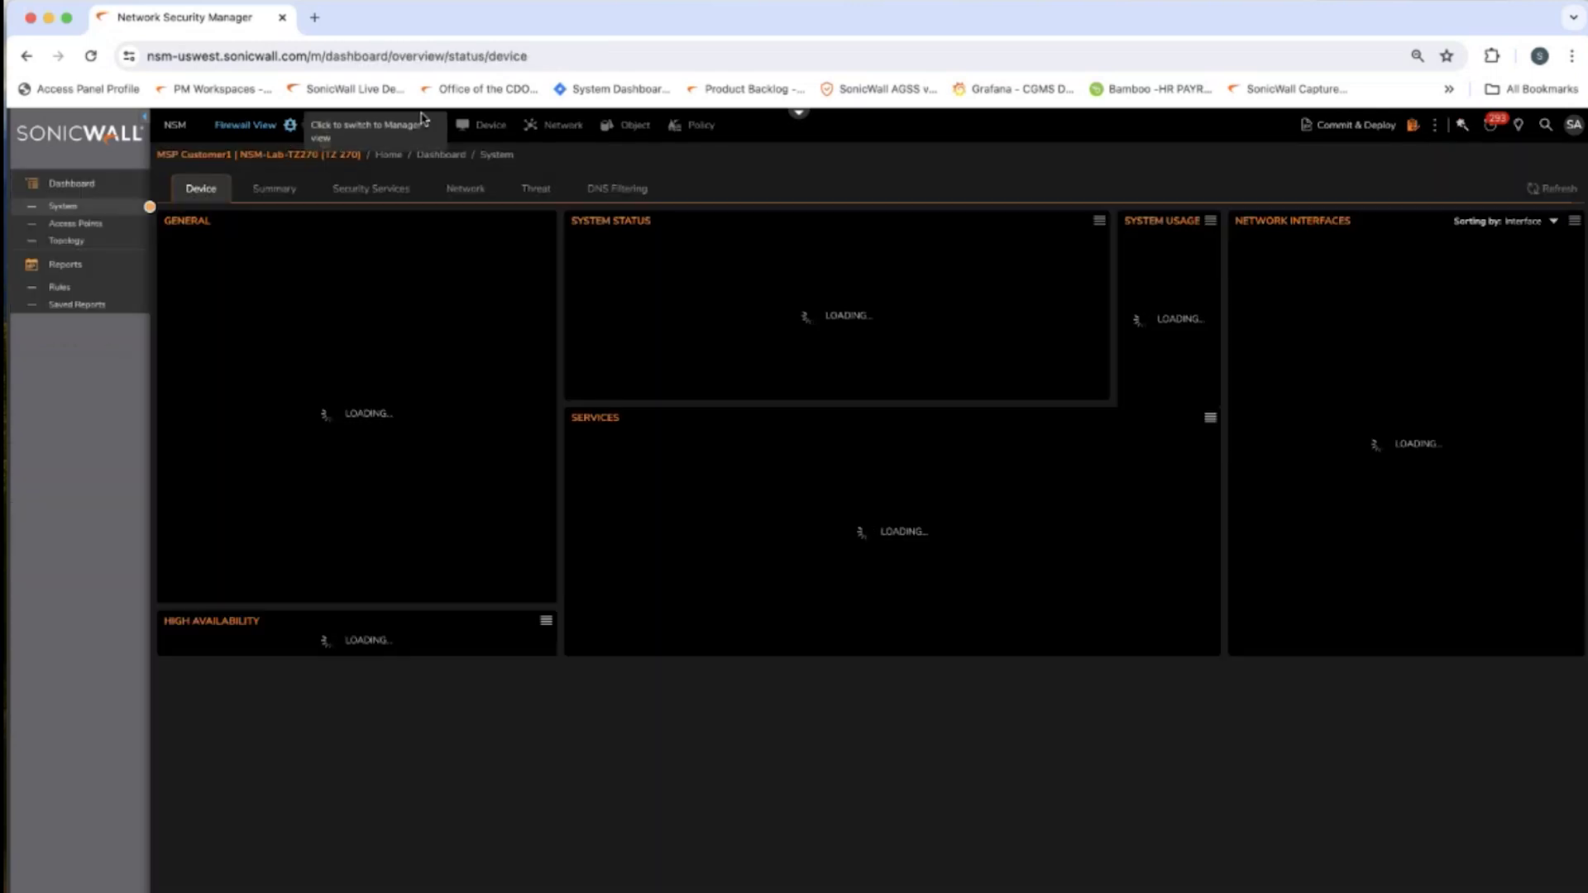
{"action": "left_click", "coordinate": [414, 126]}
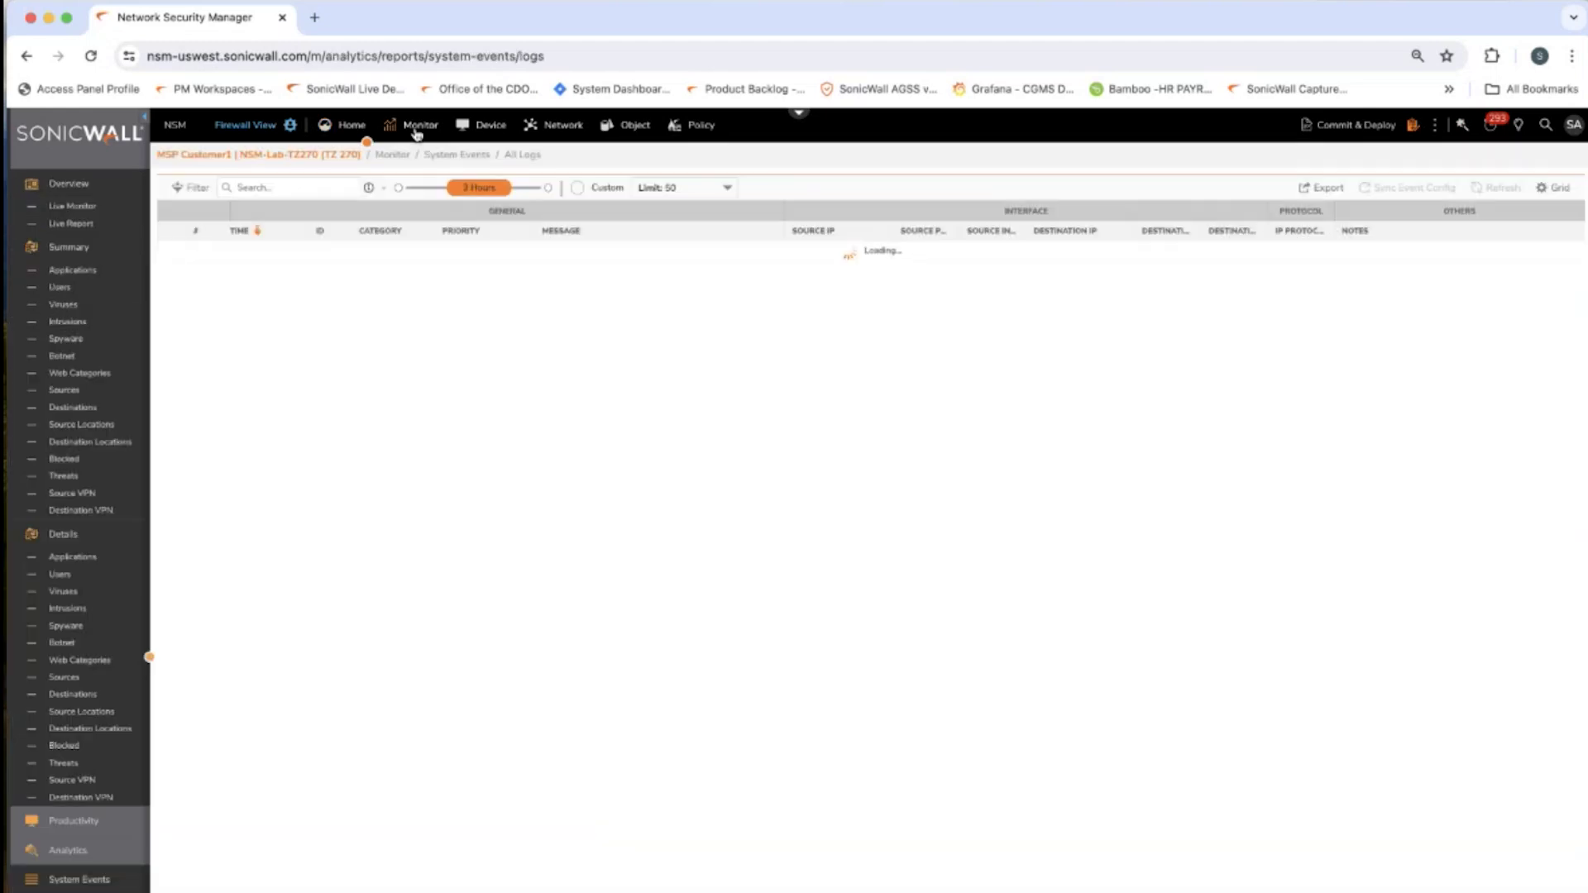
{"action": "left_click", "coordinate": [113, 225]}
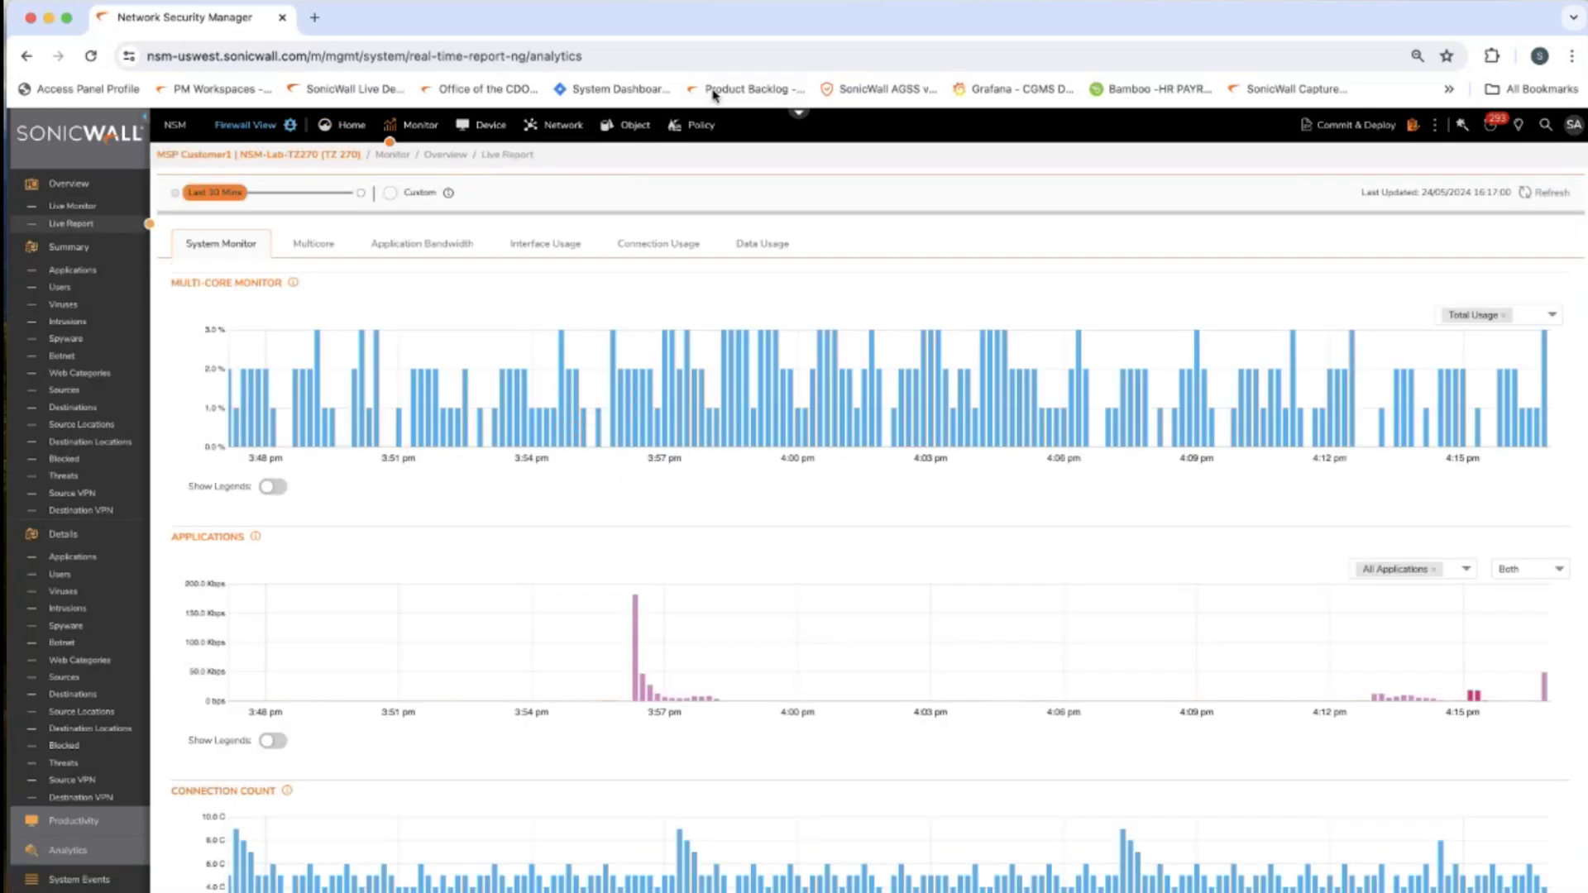
View the firewall's live Interface Usage report for the last 1 hour
{"action": "left_click", "coordinate": [548, 249]}
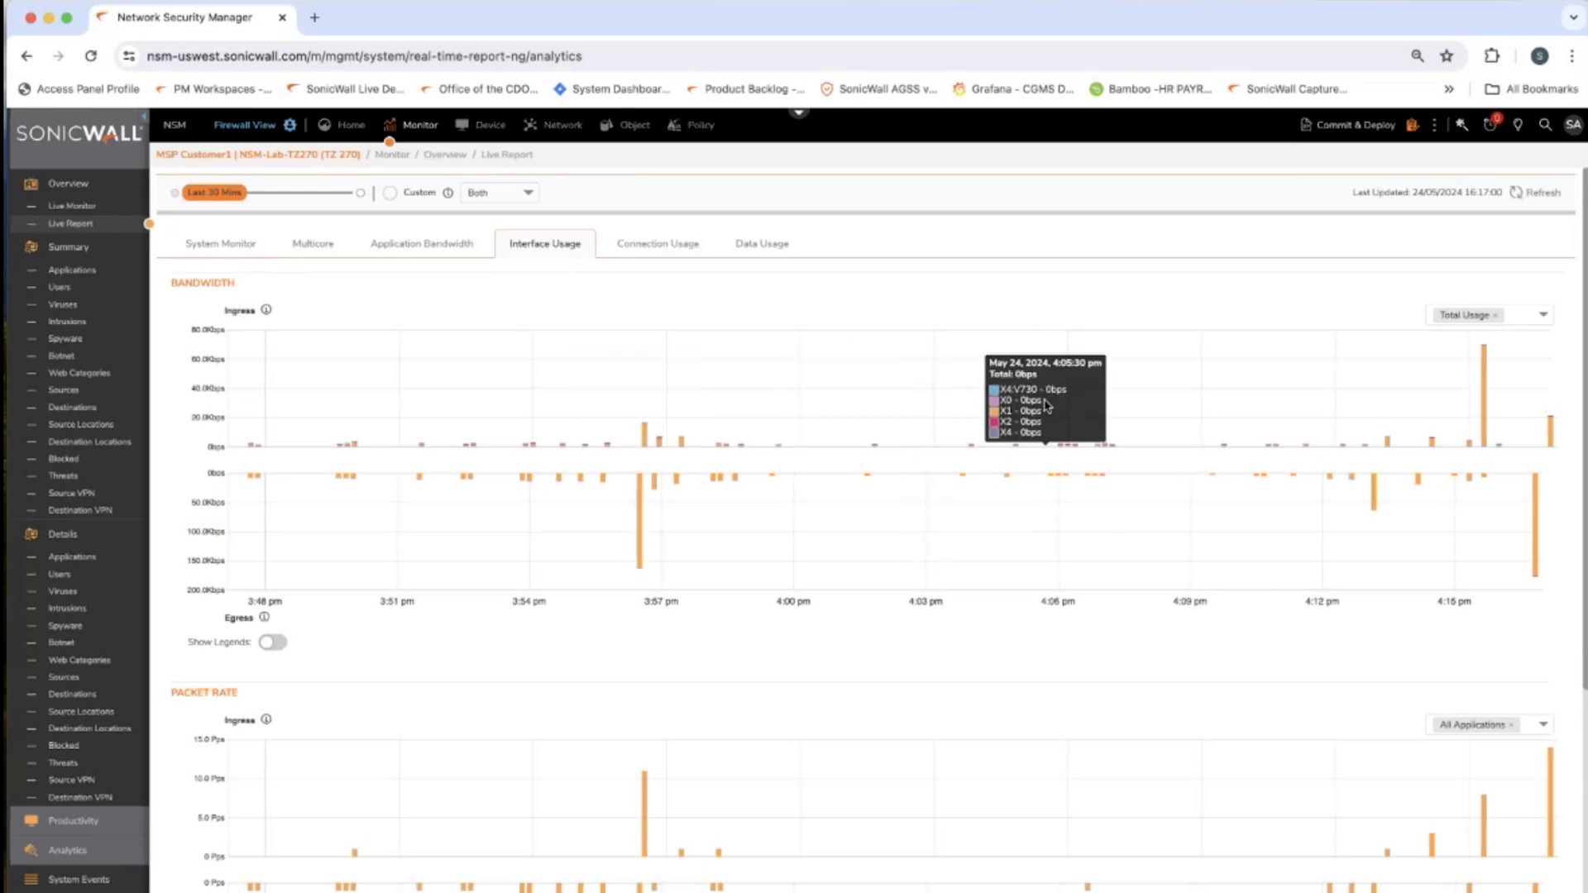
{"action": "left_click_drag", "start_coordinate": [238, 198], "coordinate": [245, 200]}
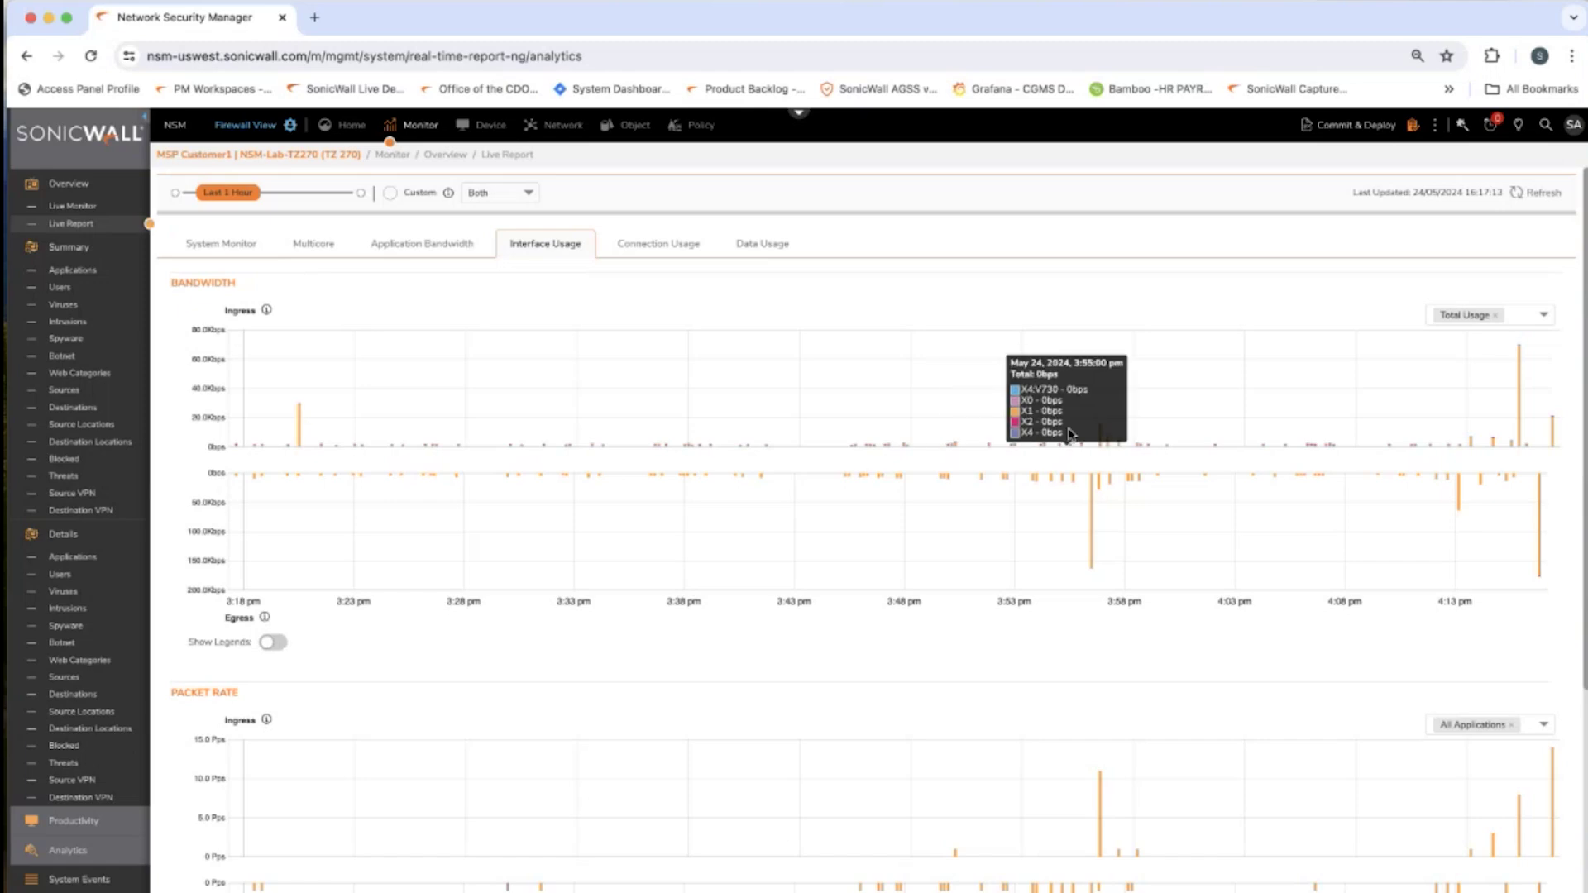
Return to Manager View to examine the tenant's productivity group categories, and open the tenant-level Productivity dashboard
{"action": "left_click", "coordinate": [291, 127]}
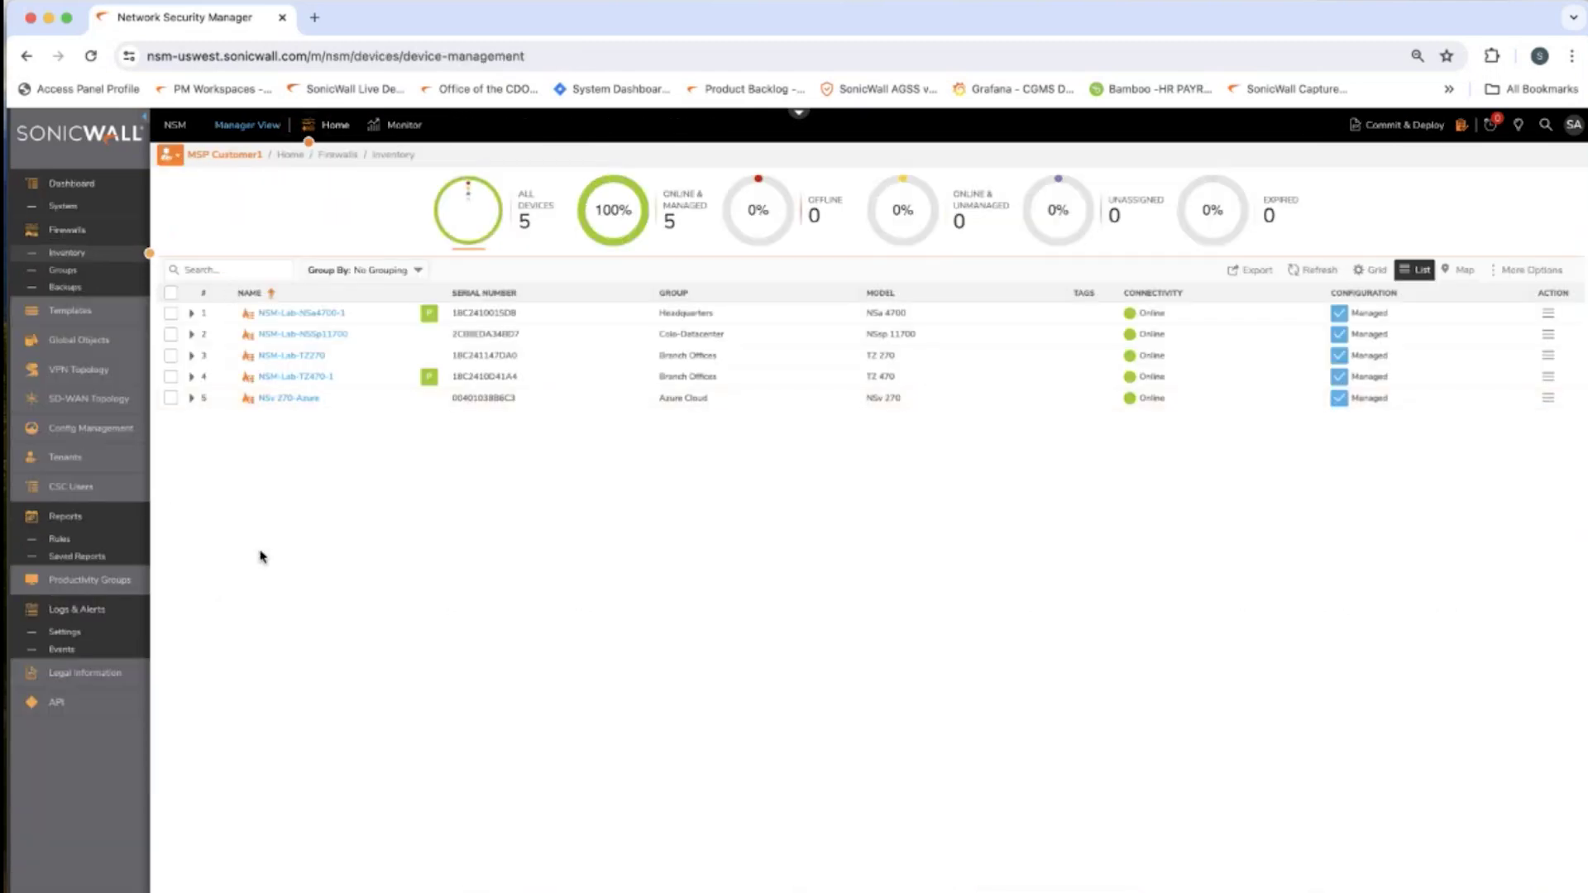
{"action": "left_click", "coordinate": [128, 584]}
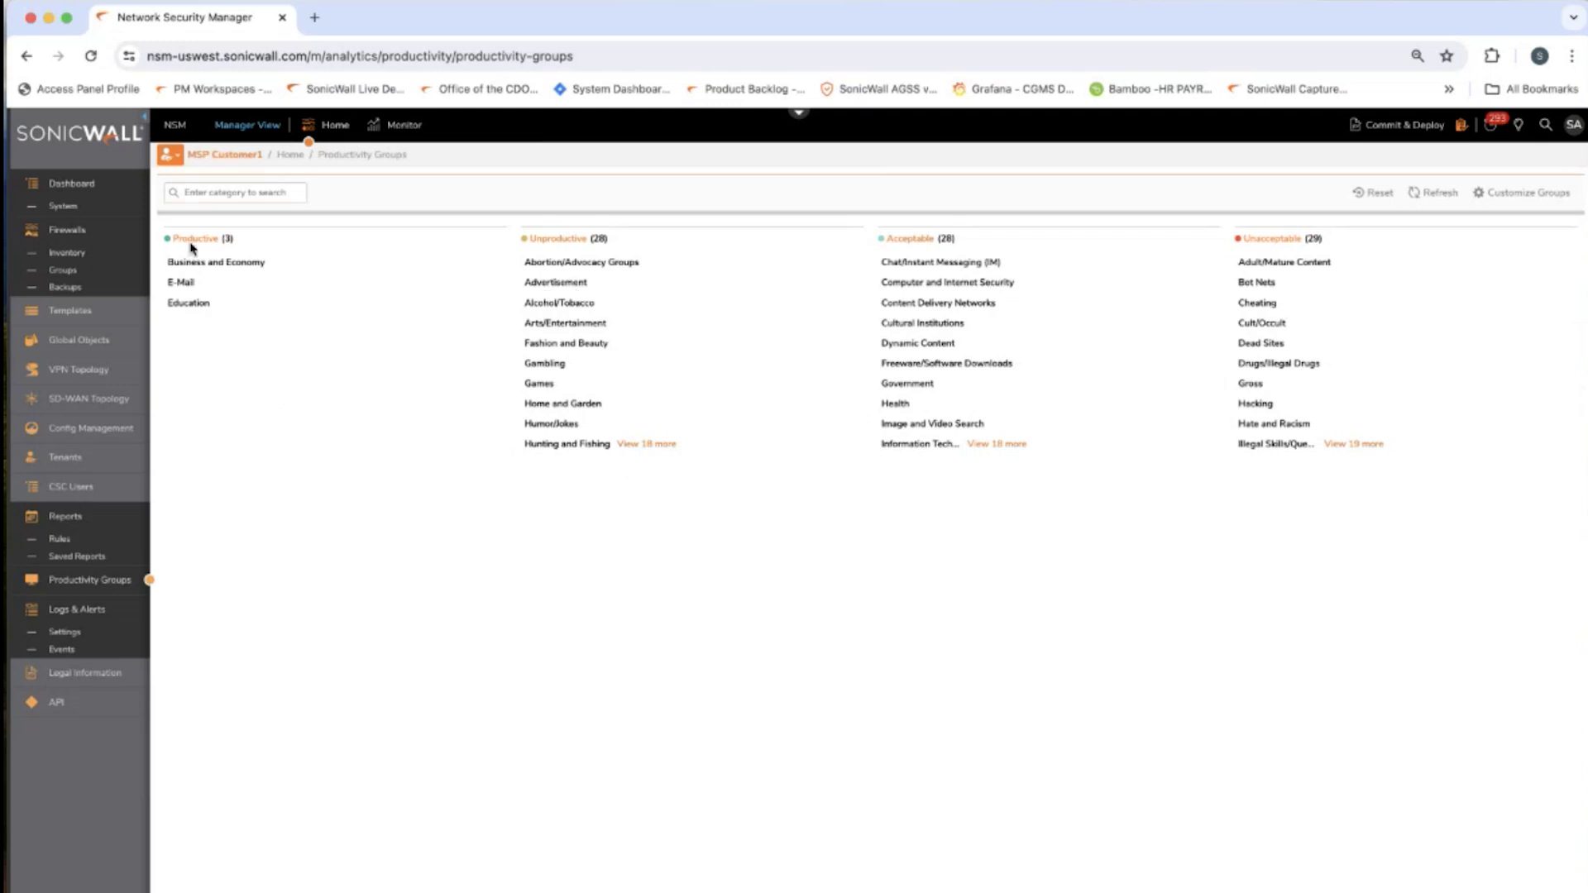
{"action": "left_click", "coordinate": [398, 127]}
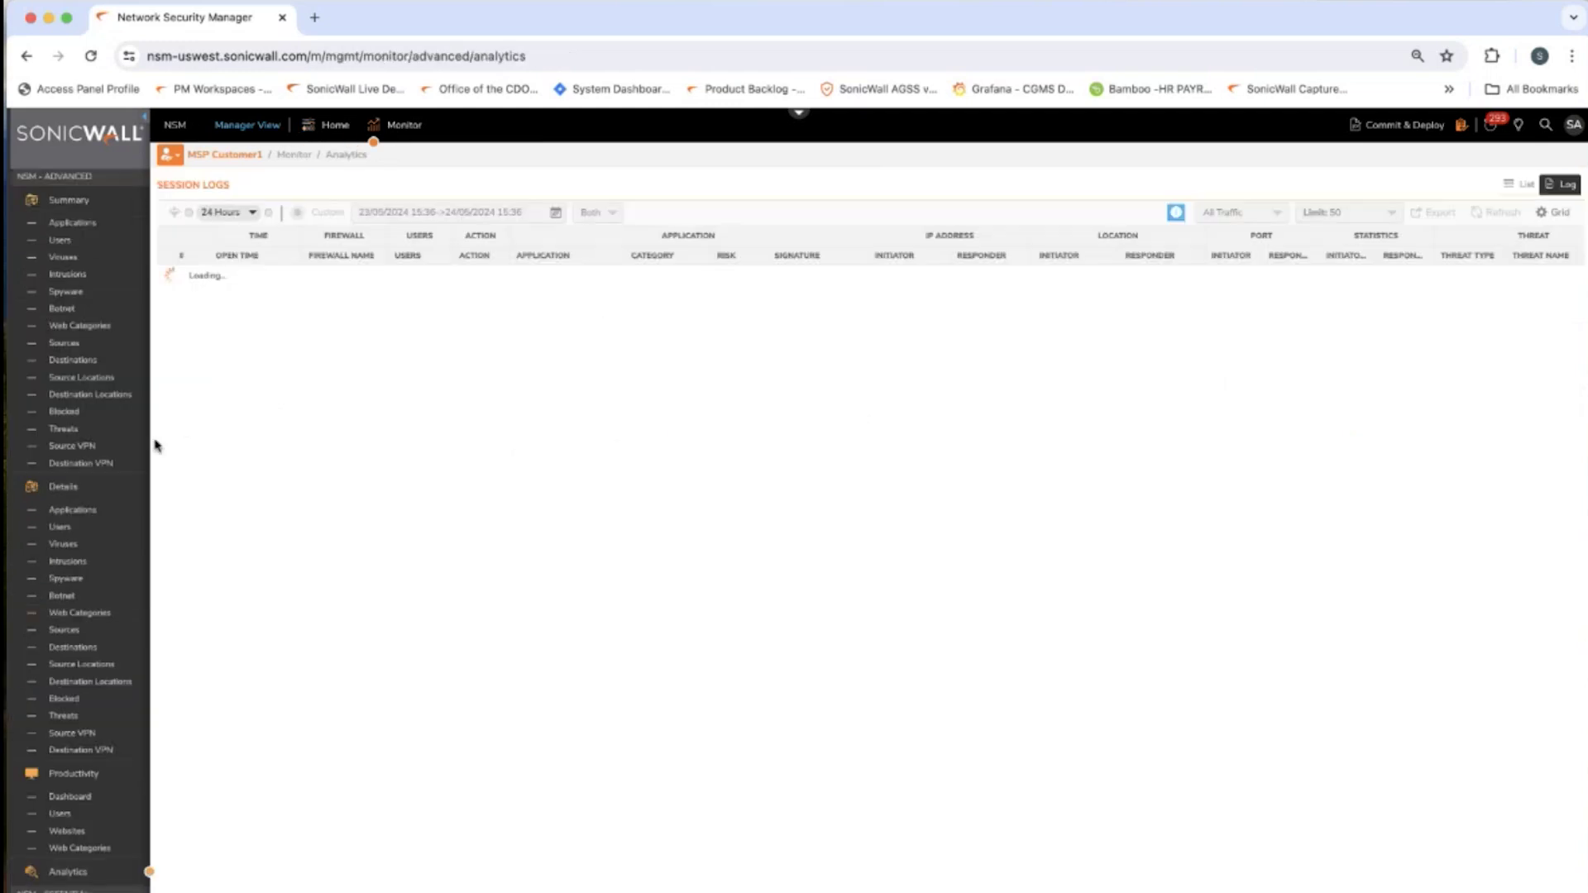
{"action": "left_click", "coordinate": [98, 798]}
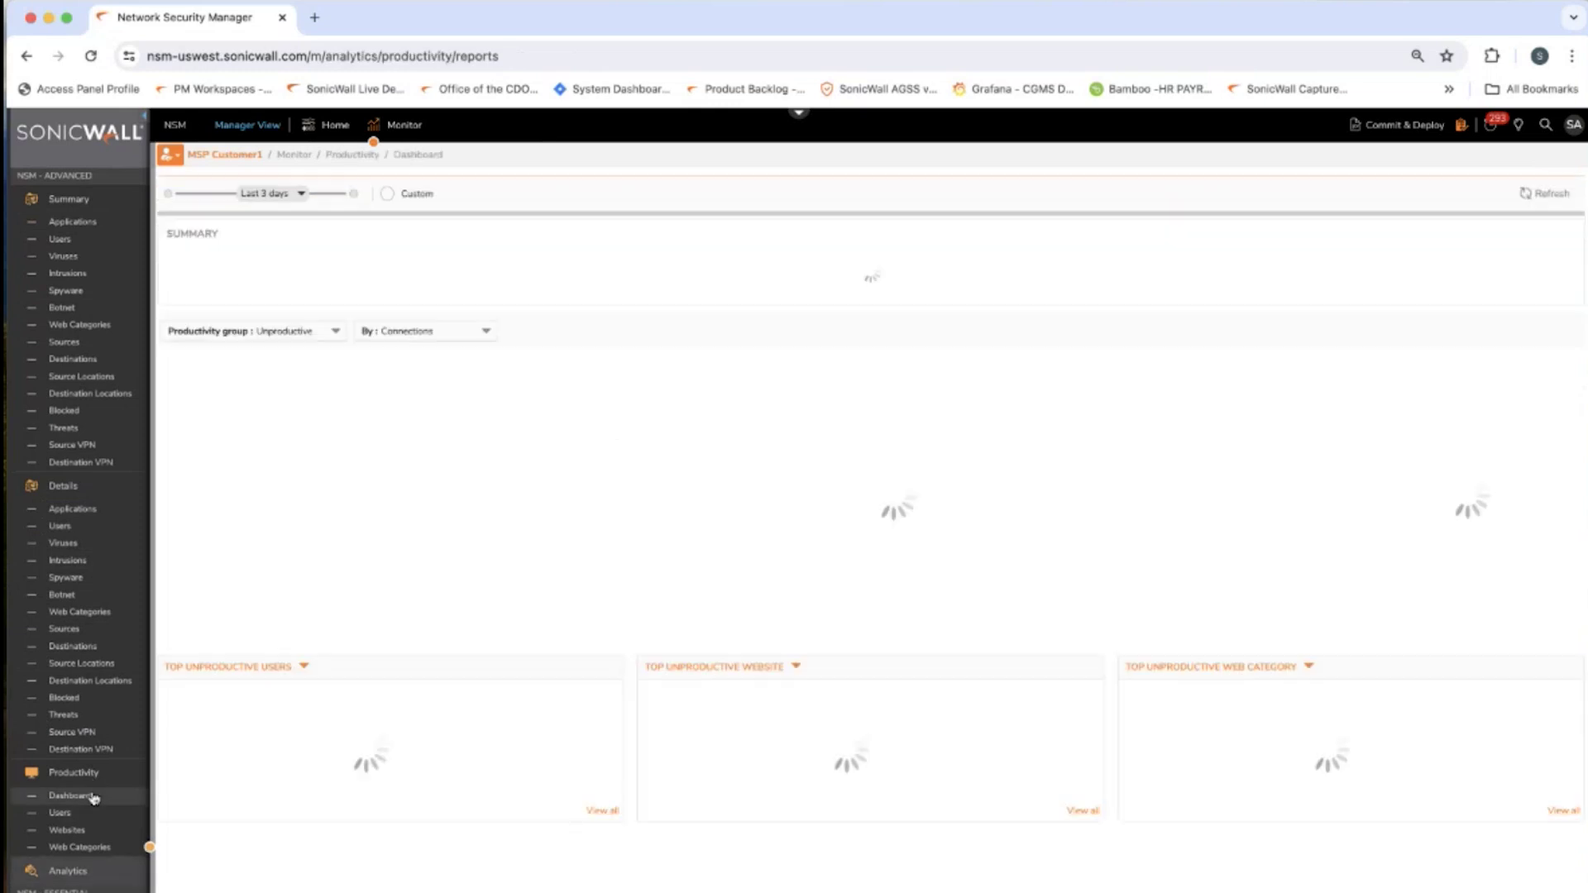